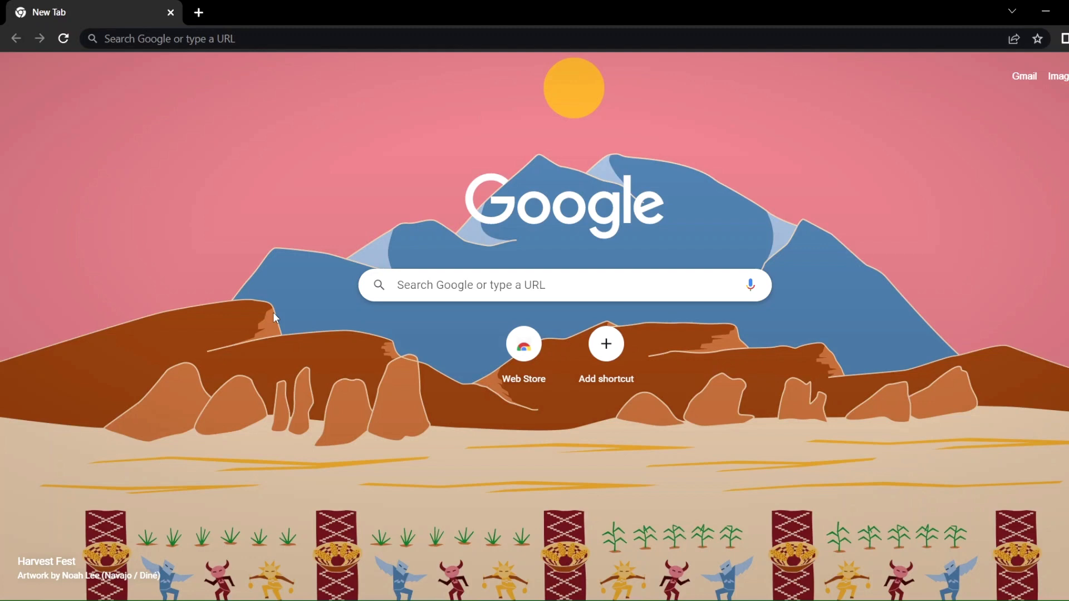
- Check the installed Java version by running java -version in Command Prompt, and close that window
key(super)
text(cmd)
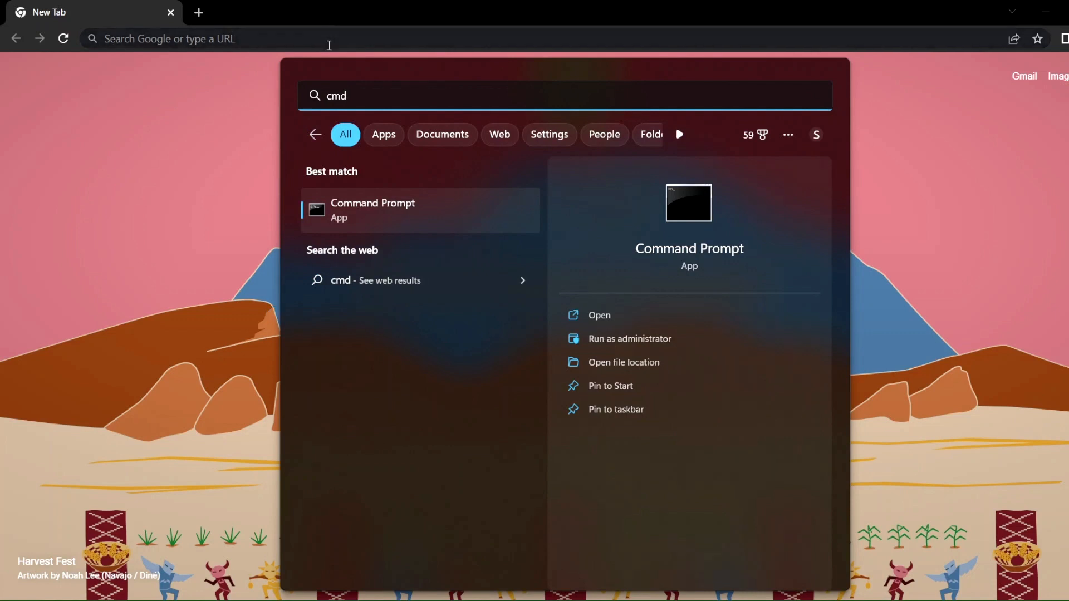
click(371, 228)
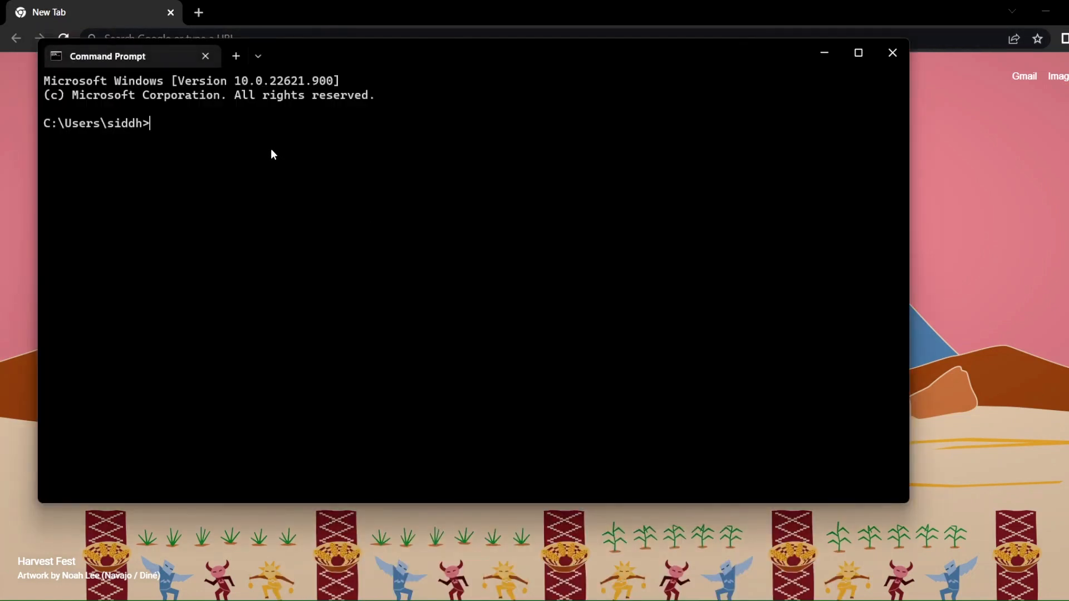
text(java -version)
key(Return)
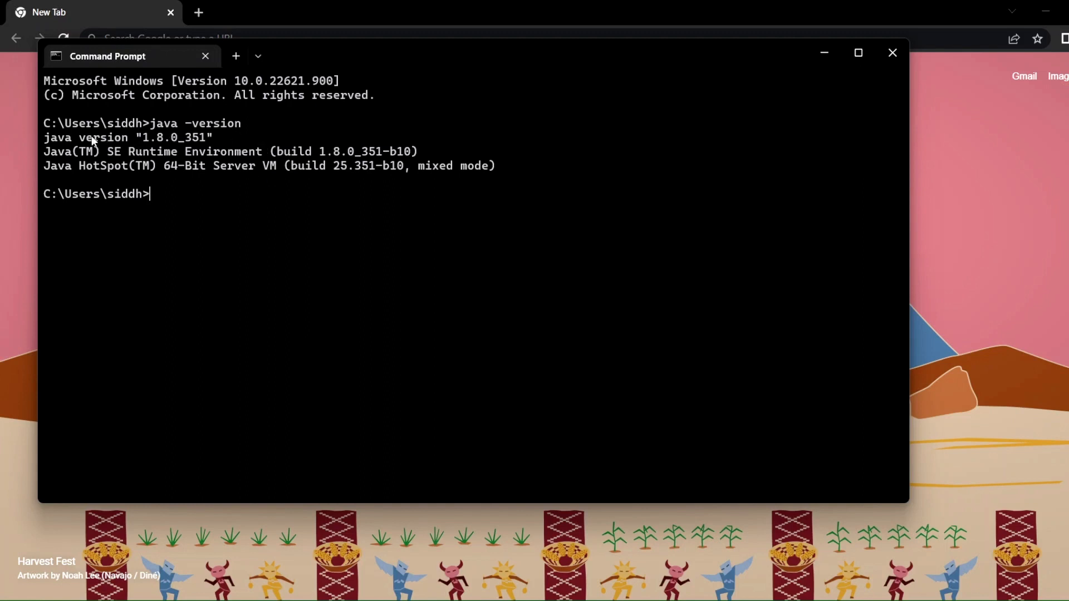
drag(53, 133, 176, 134)
key(ctrl+c)
click(894, 53)
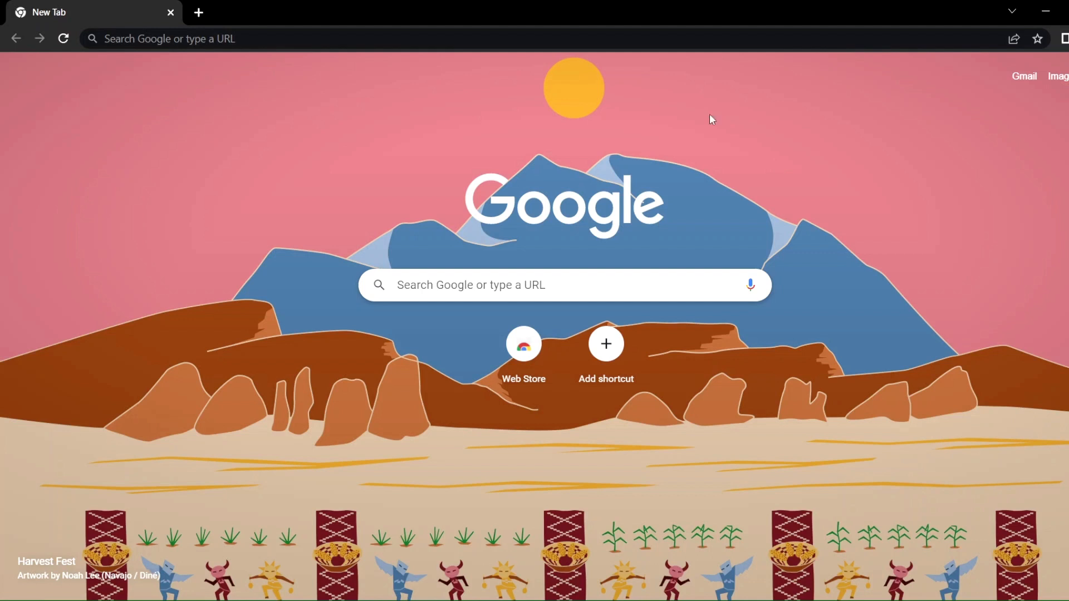
- Search the web for intellij idea, open the IDE's download page on the JetBrains site and dismiss the cookie notice
click(546, 37)
text(int)
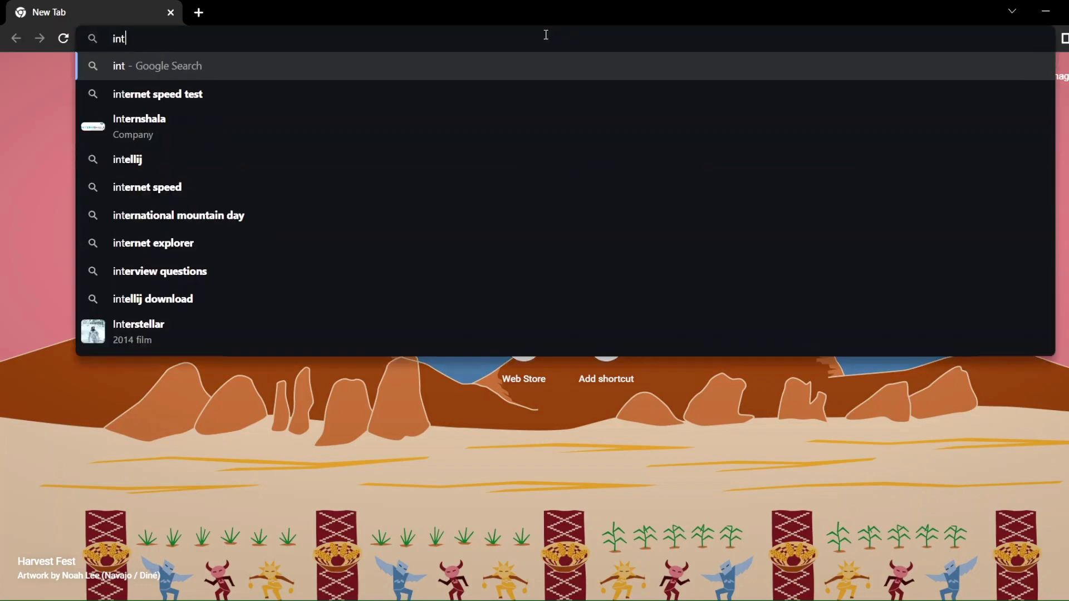
text(ellij idea)
key(Return)
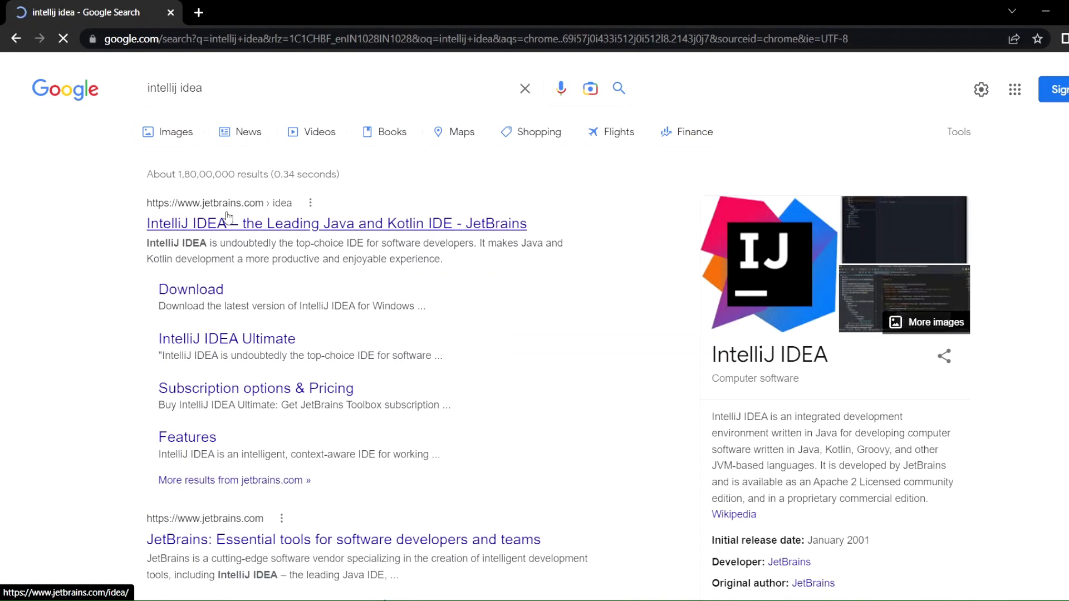
click(232, 218)
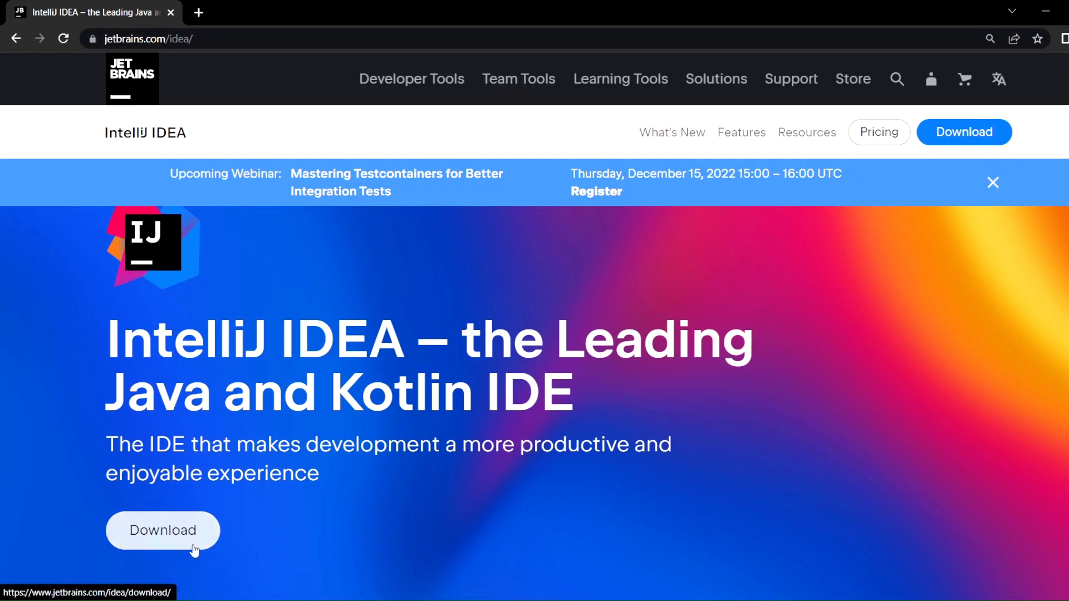
click(193, 548)
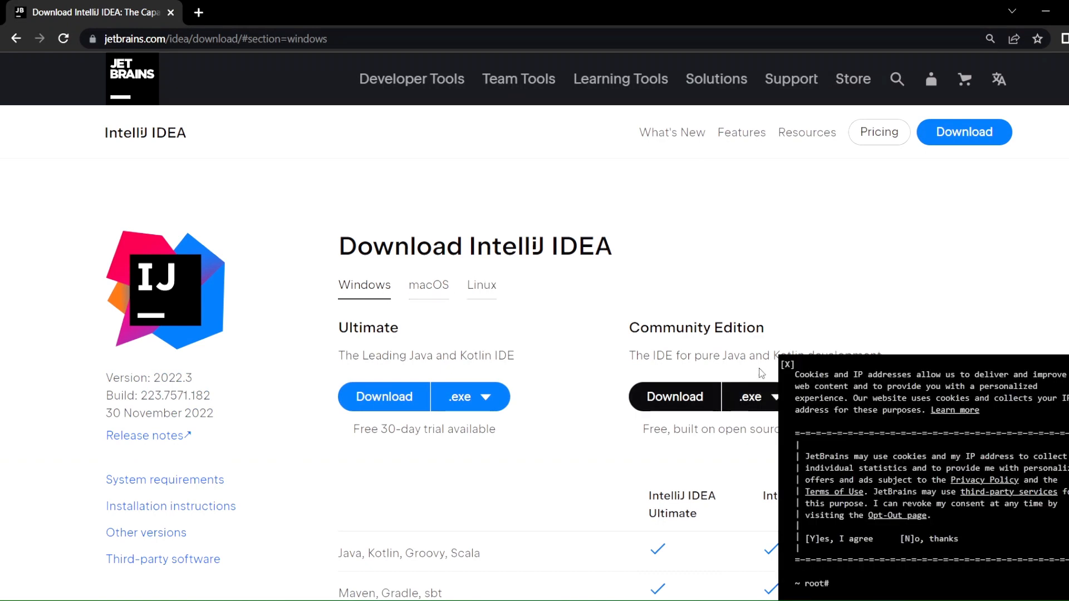
click(787, 367)
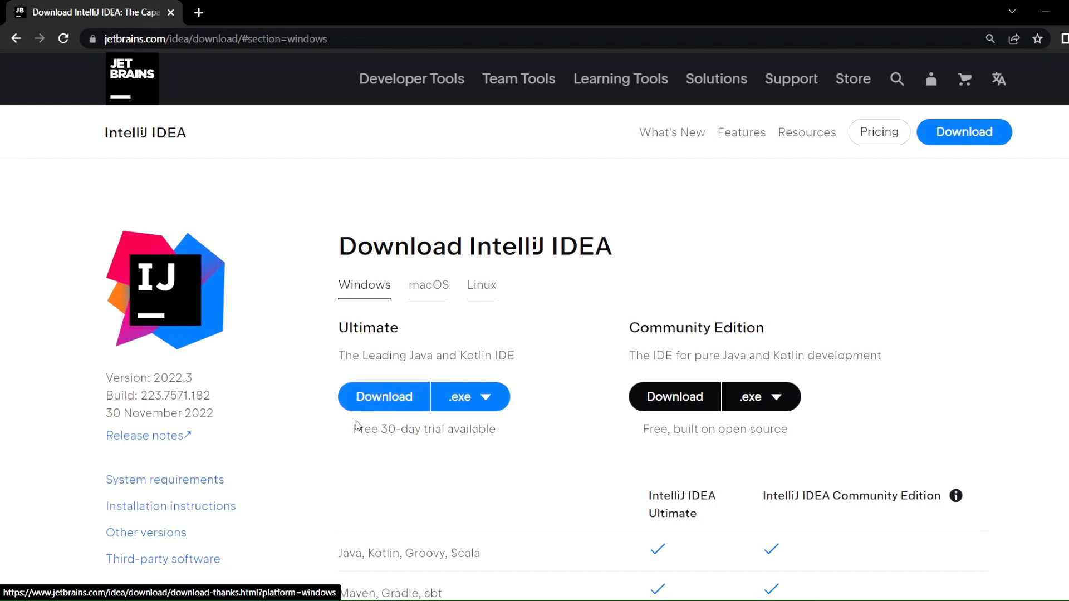
- Examine the licensing terms and feature comparison of the IntelliJ IDEA Ultimate and Community editions
drag(356, 429, 476, 430)
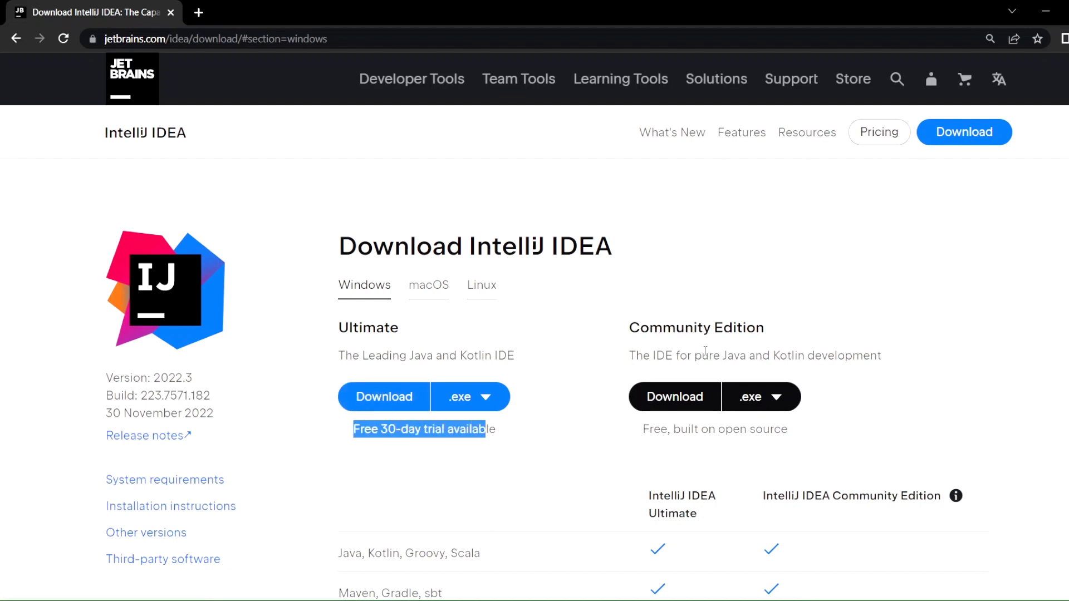
double_click(694, 330)
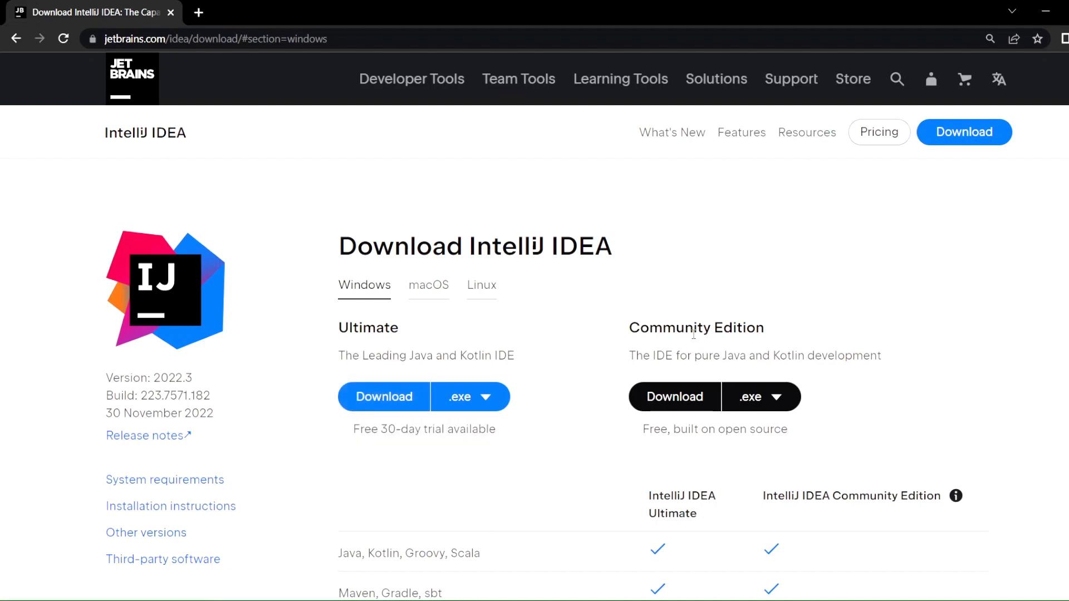
click(798, 441)
scroll(800, 444, down, 2)
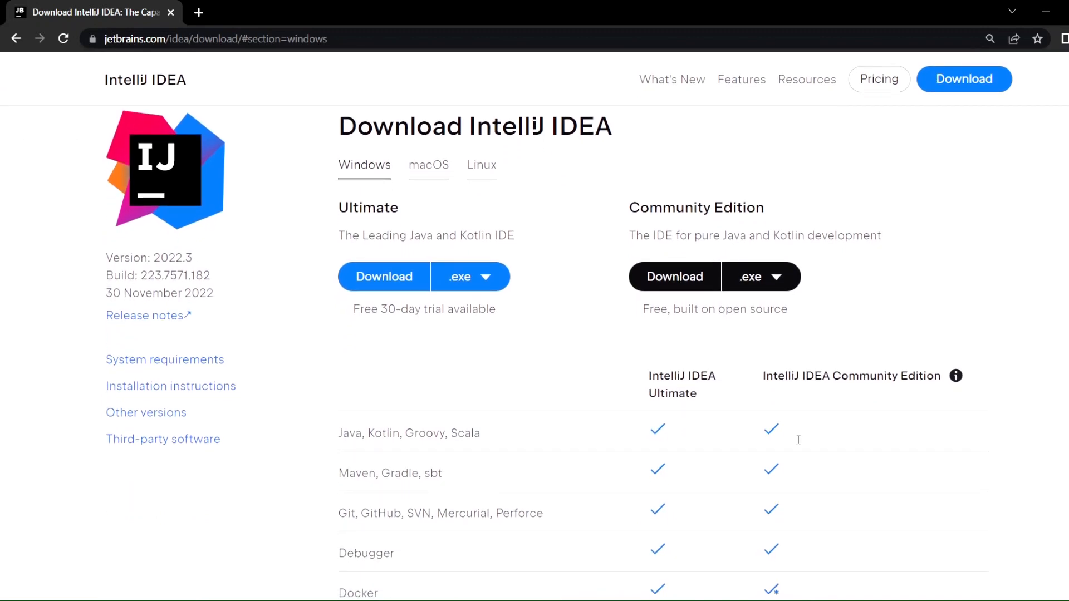
scroll(799, 443, down, 1)
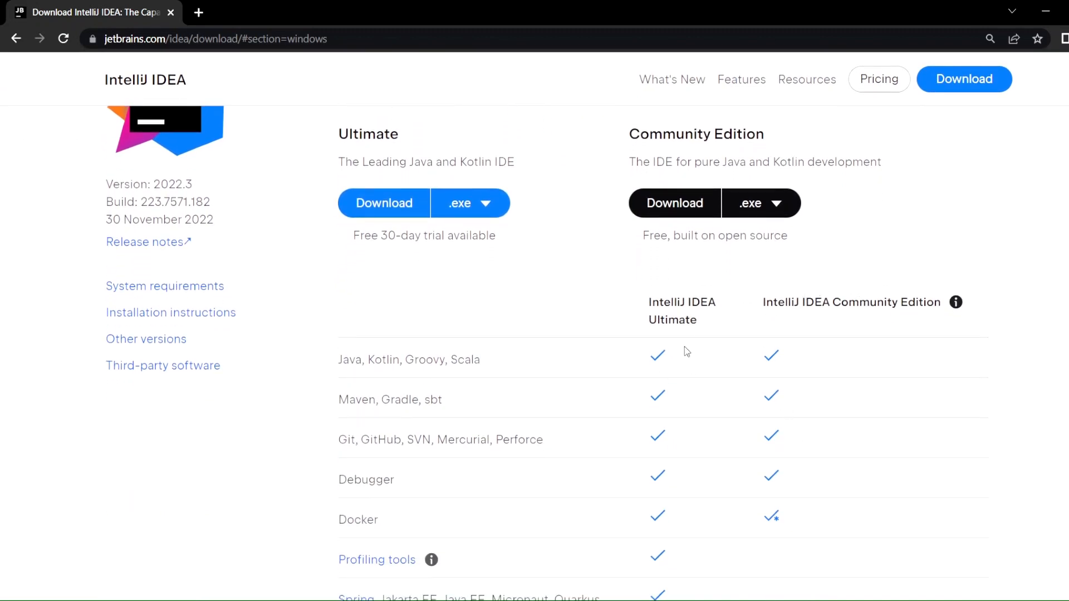
scroll(685, 348, down, 5)
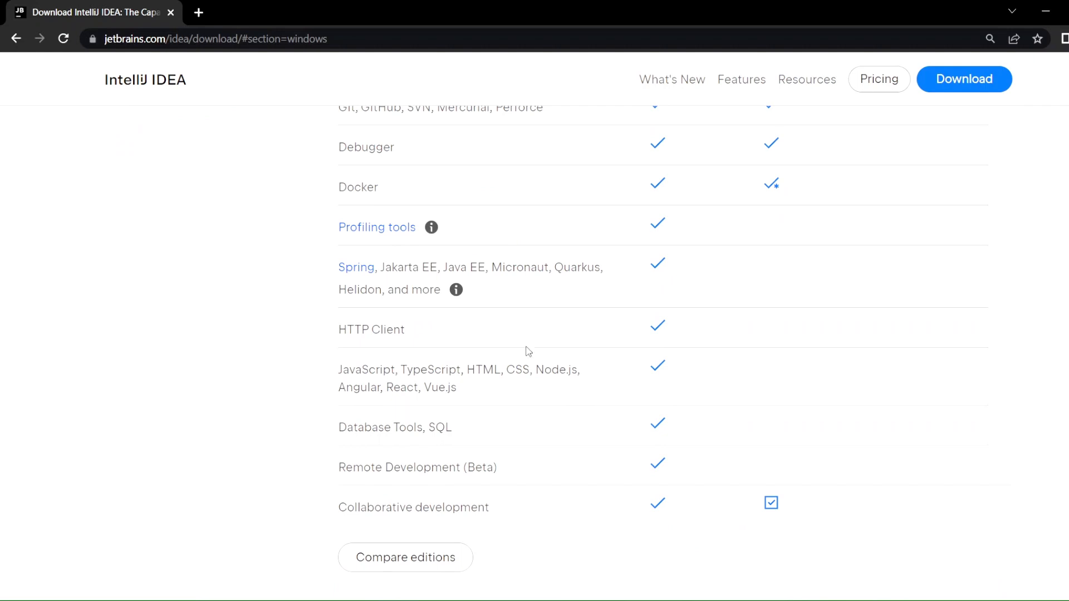
scroll(566, 389, up, 2)
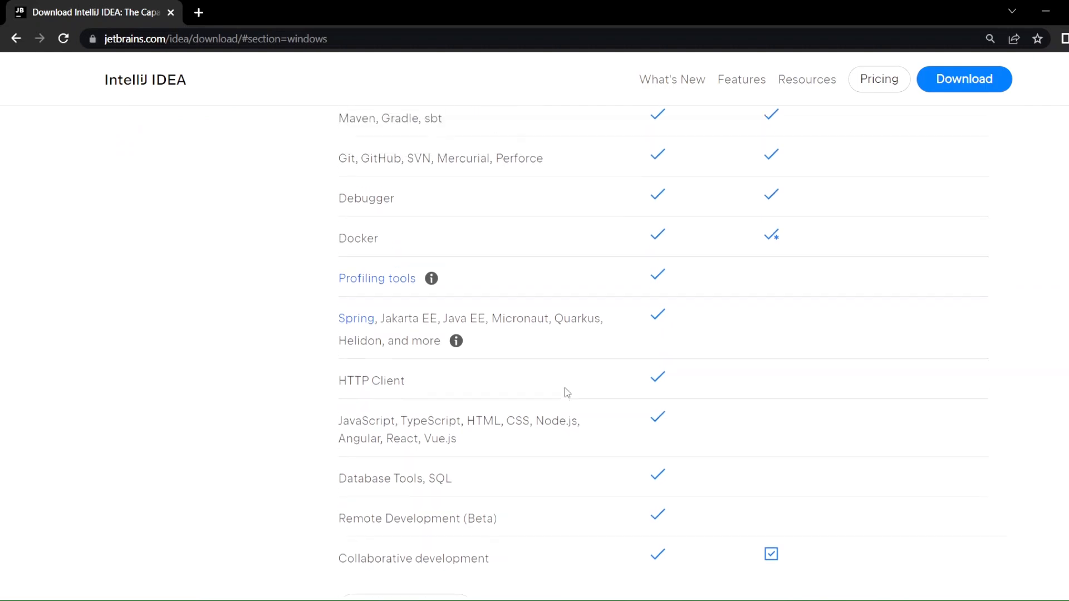
scroll(566, 390, up, 2)
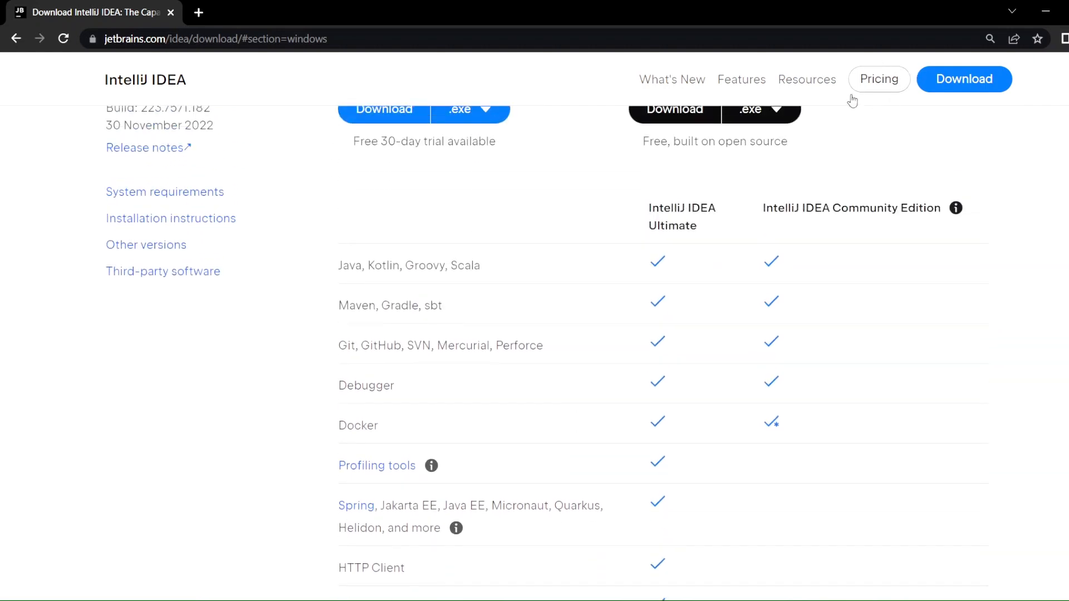
scroll(846, 167, up, 1)
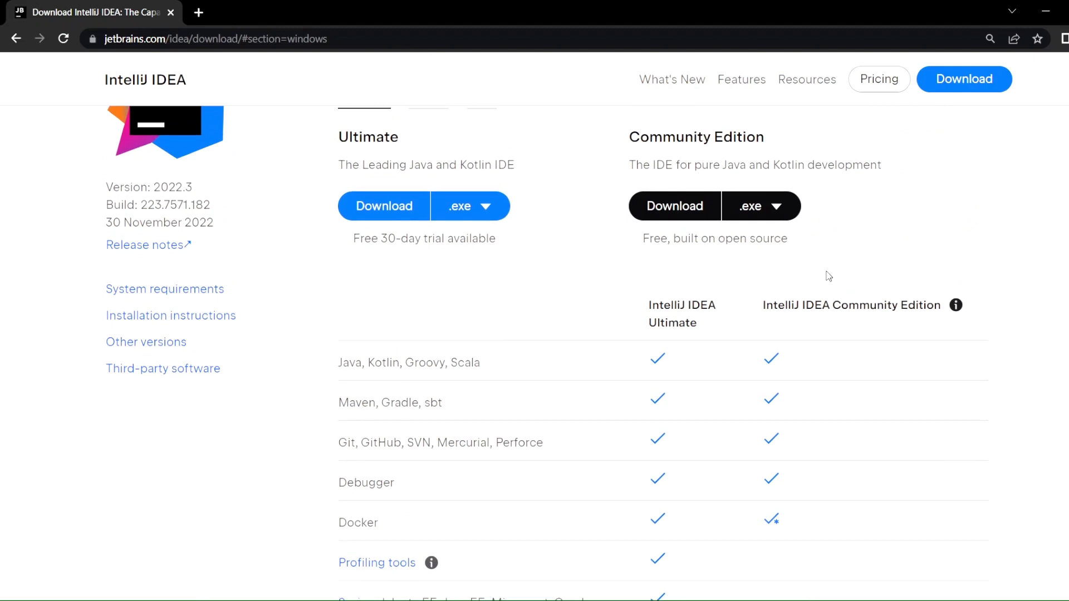
scroll(829, 277, up, 1)
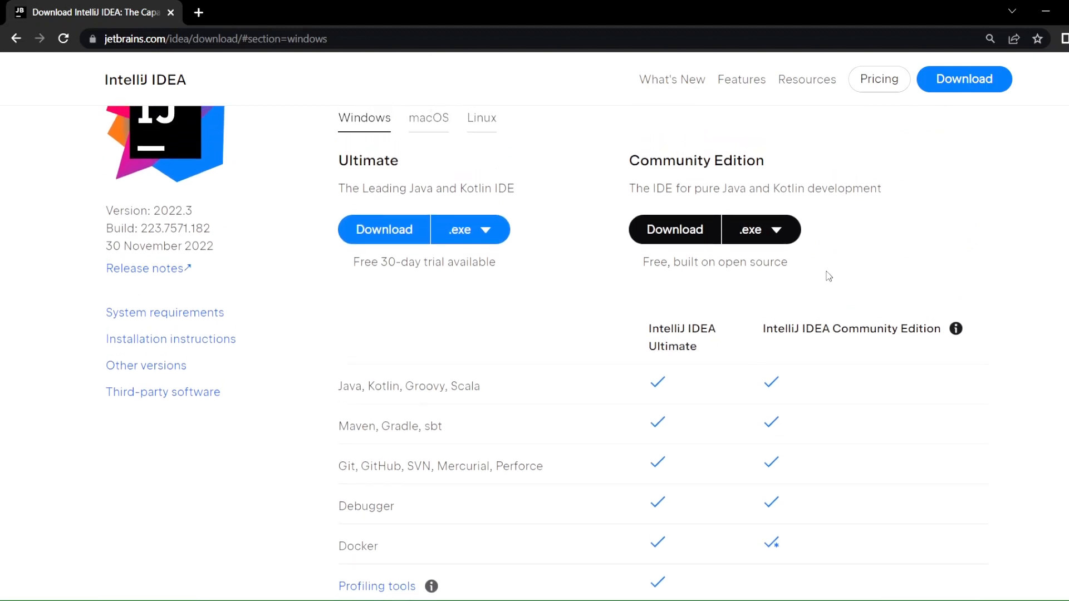
scroll(799, 316, down, 3)
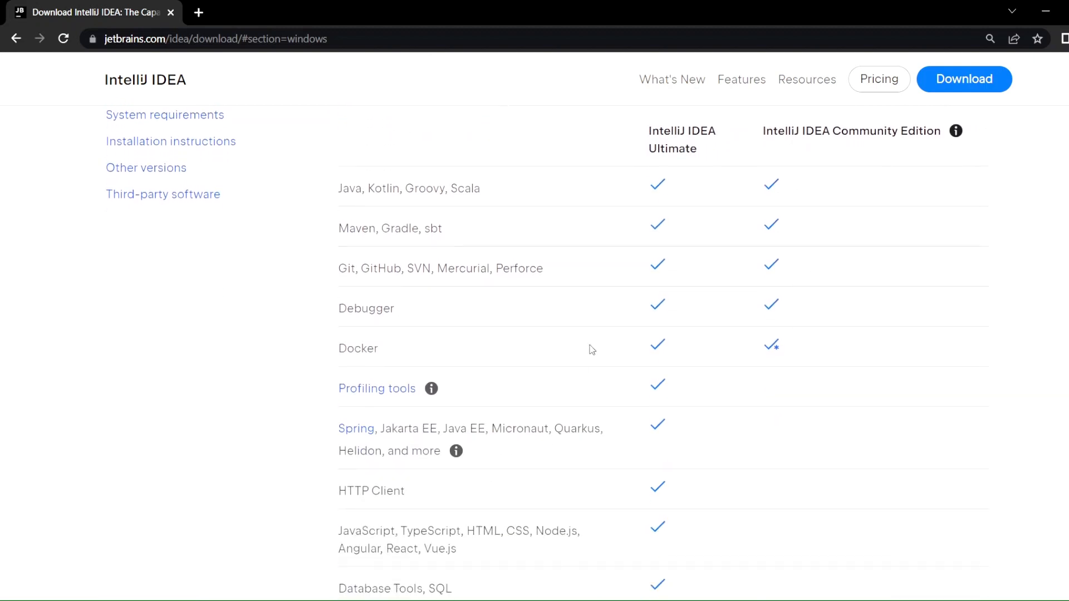
scroll(607, 465, down, 2)
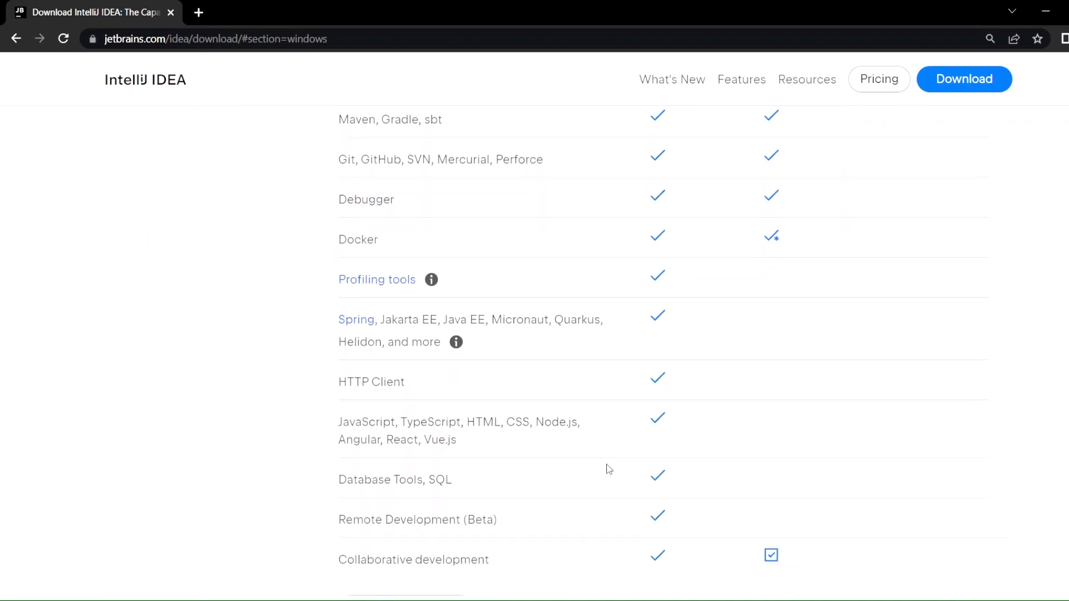
scroll(609, 468, up, 5)
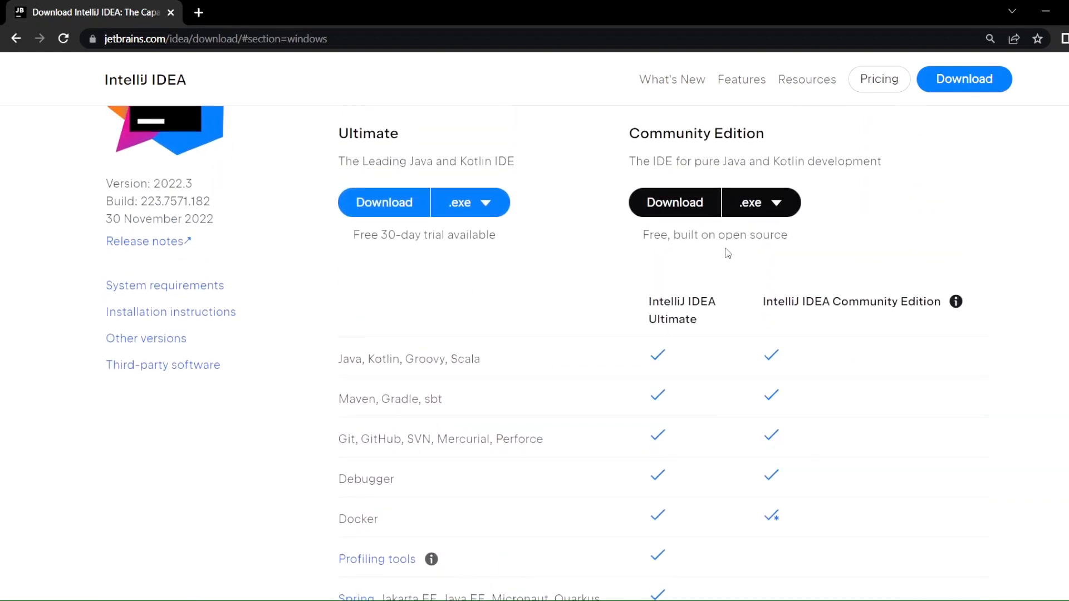
click(688, 238)
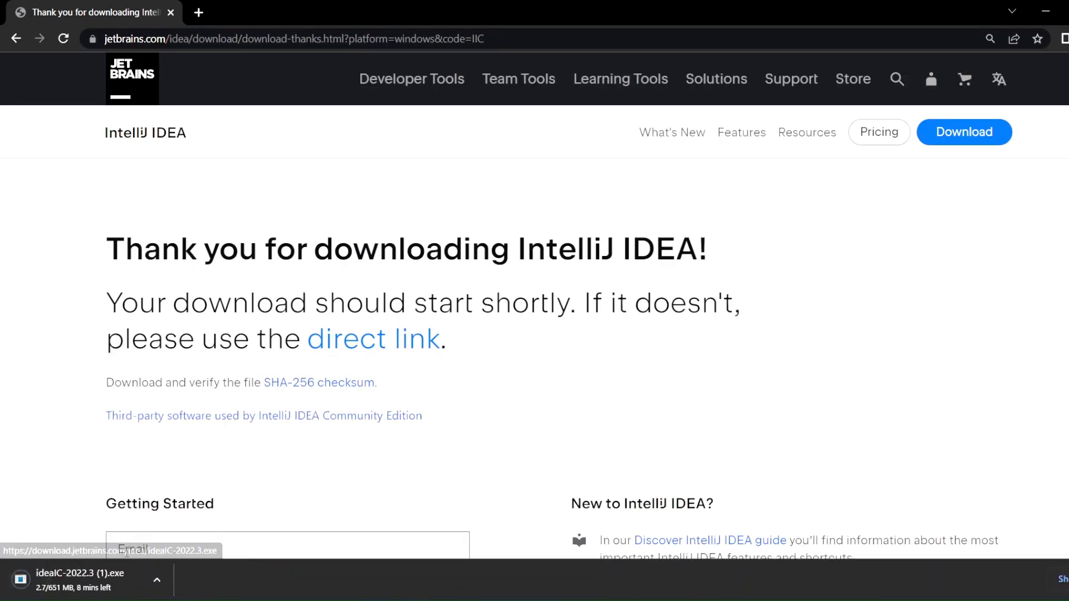
click(157, 582)
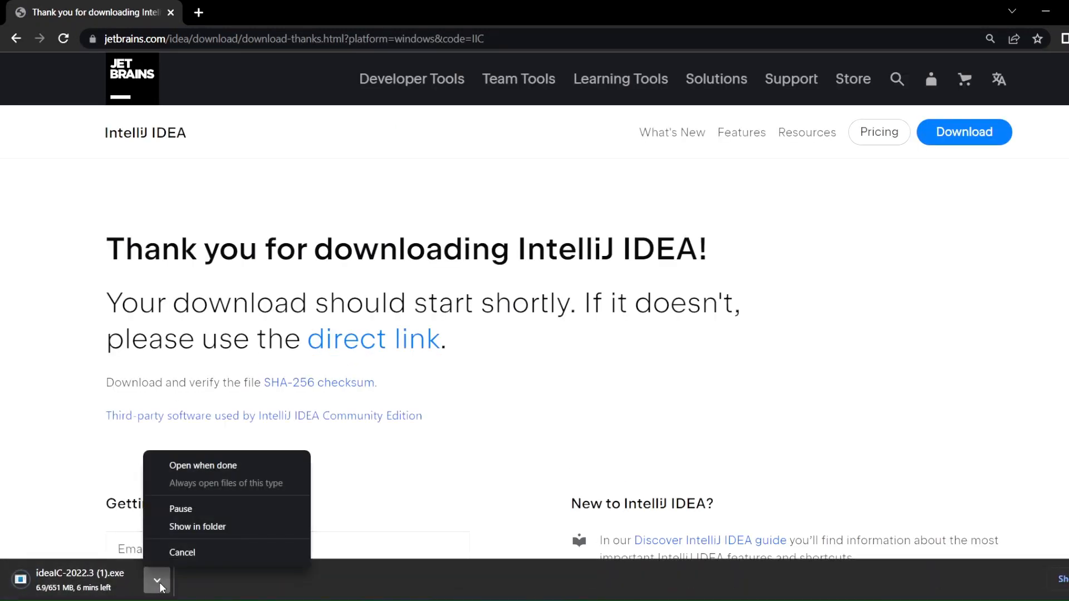
click(195, 552)
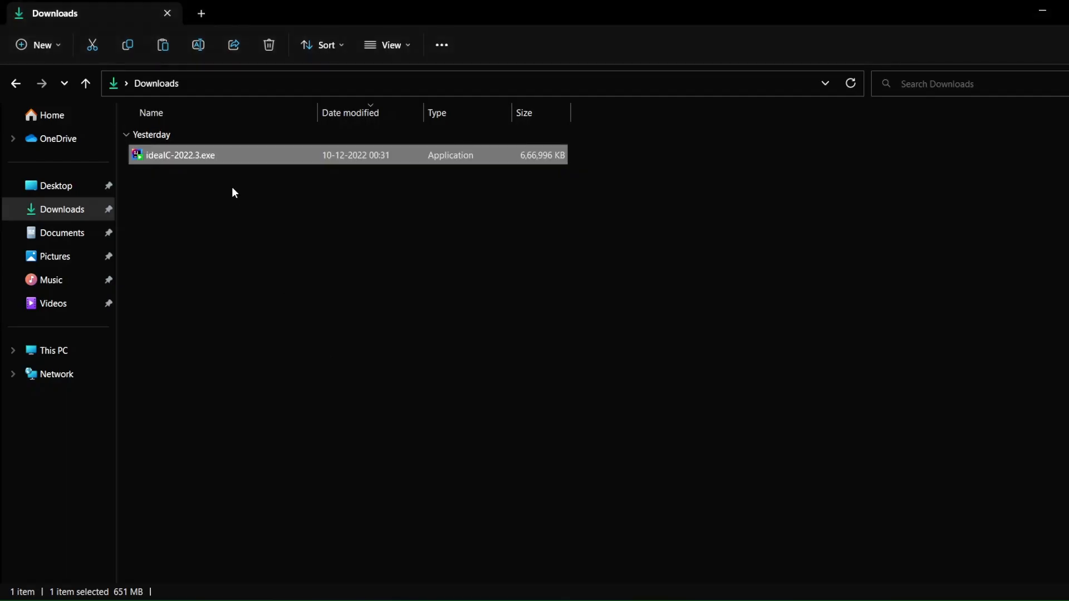
- Launch ideaIC-2022.3.exe from the Downloads folder in File Explorer and accept the default destination folder for the installation
click(232, 190)
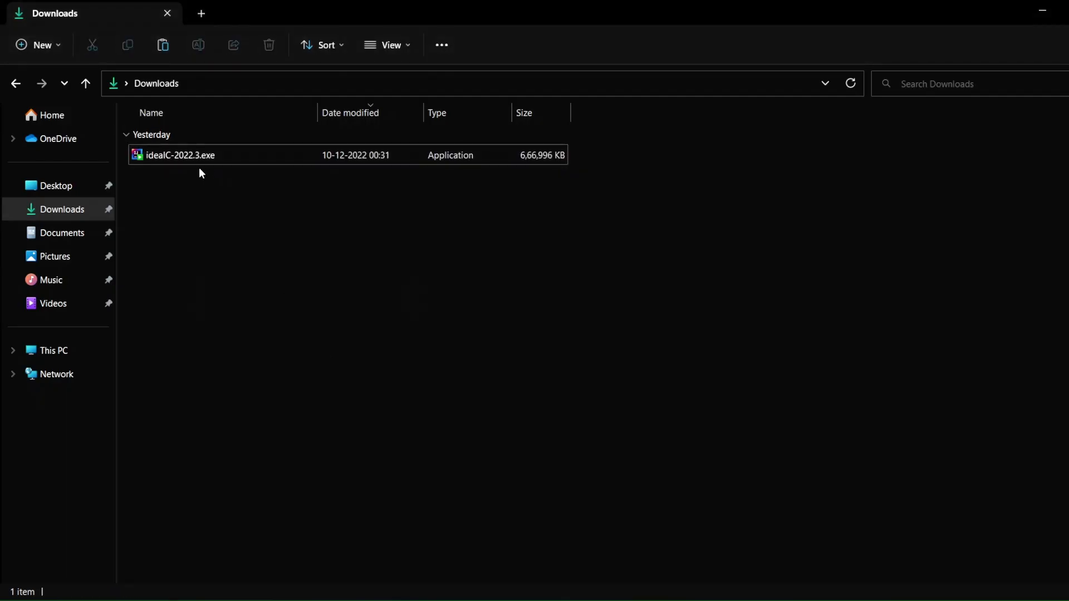
double_click(200, 161)
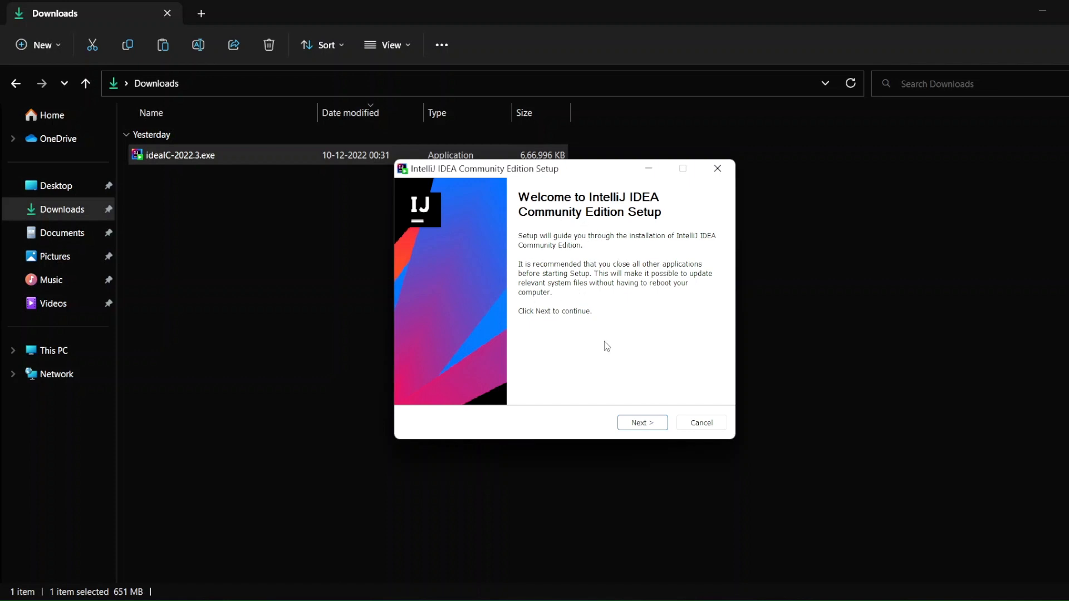
click(638, 423)
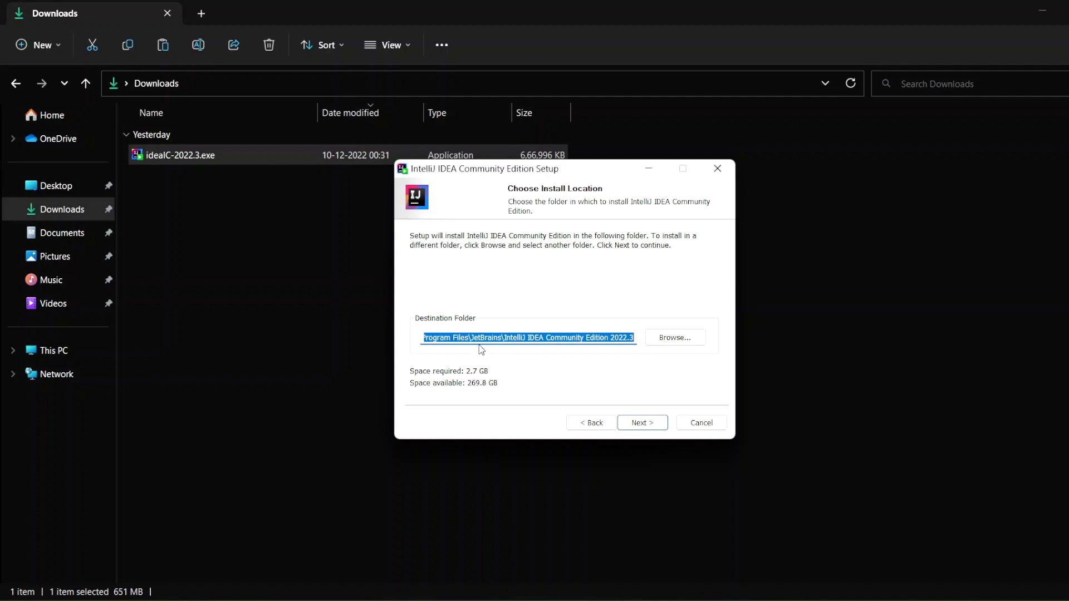
click(658, 424)
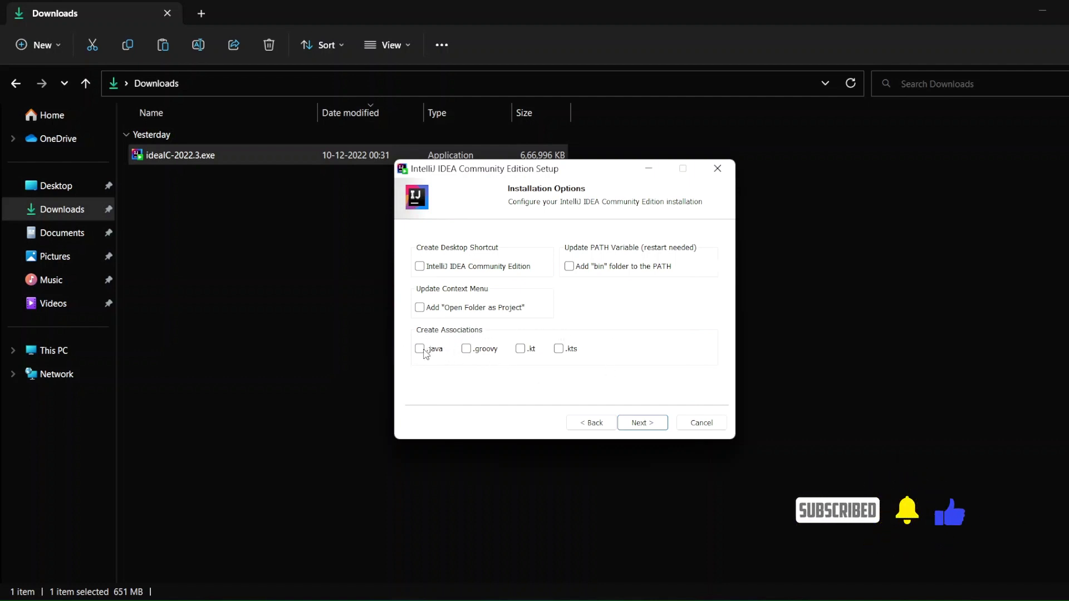
- Associate .java, .groovy and .kt files with IntelliJ IDEA in the installation options and continue
click(421, 349)
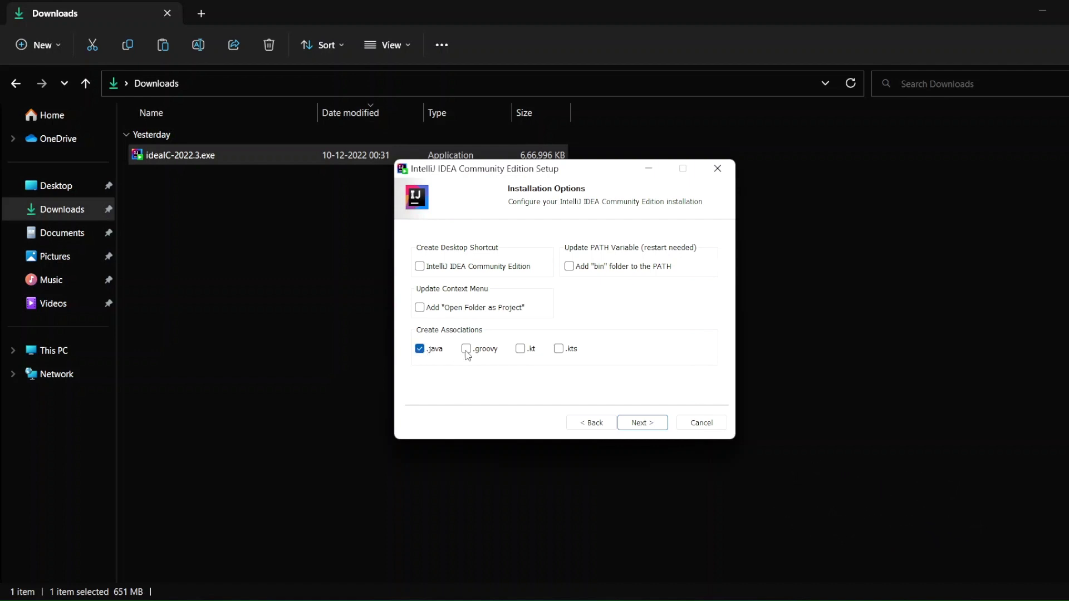
click(467, 350)
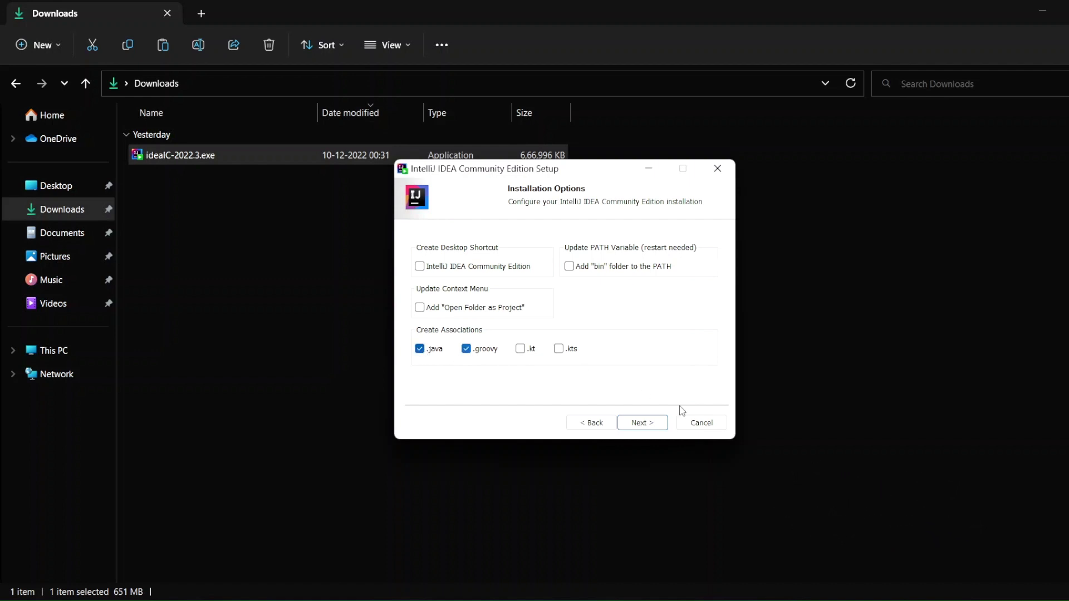
click(521, 350)
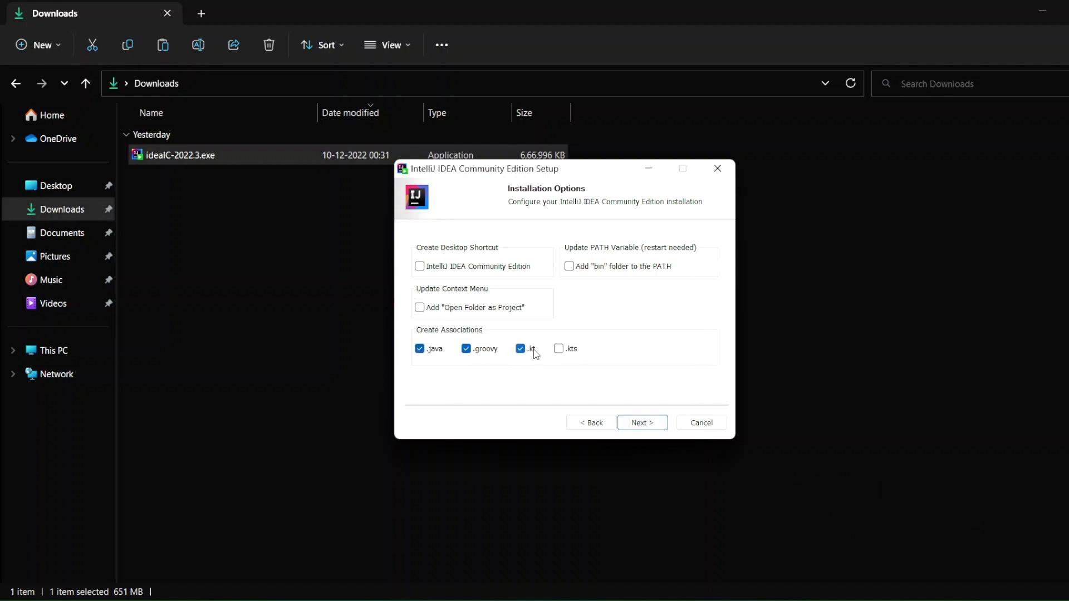
click(643, 422)
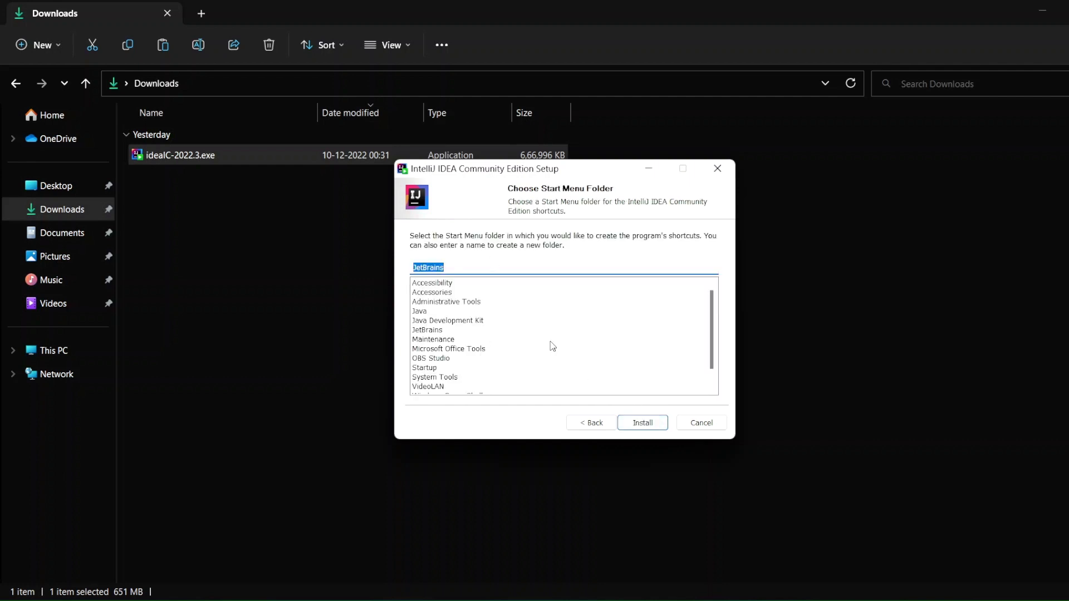
- Install the Community Edition with the JetBrains Start menu folder, and finish setup with the option to run the IDE
click(646, 427)
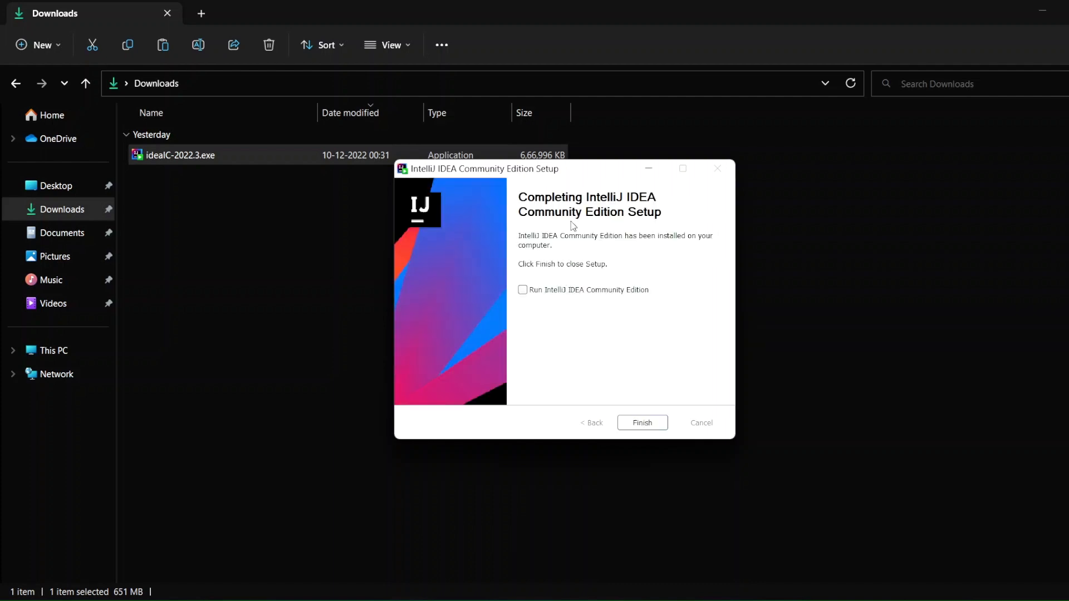
click(523, 290)
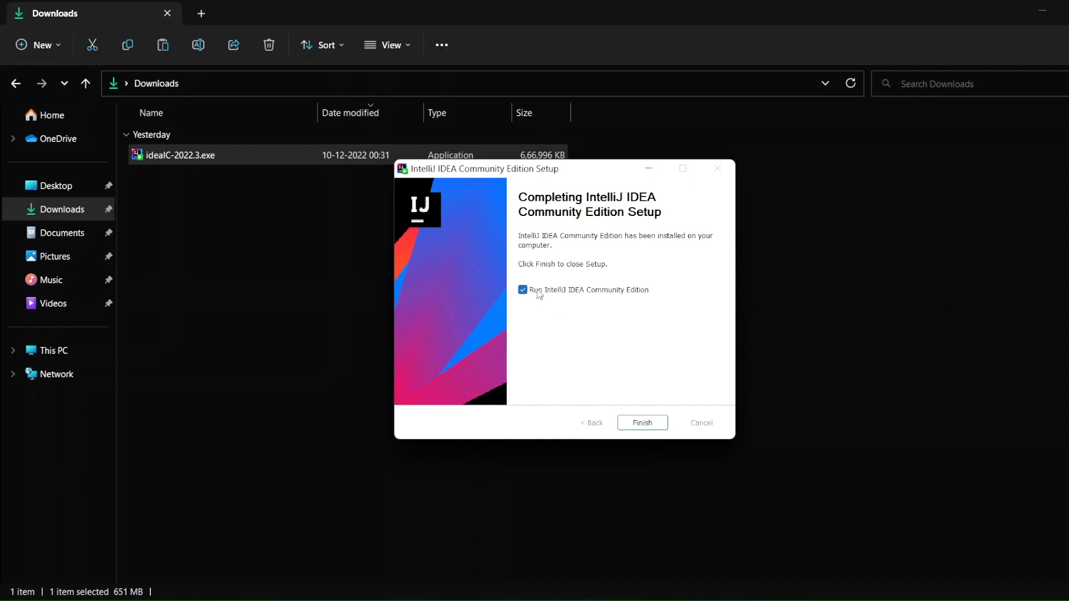
click(644, 425)
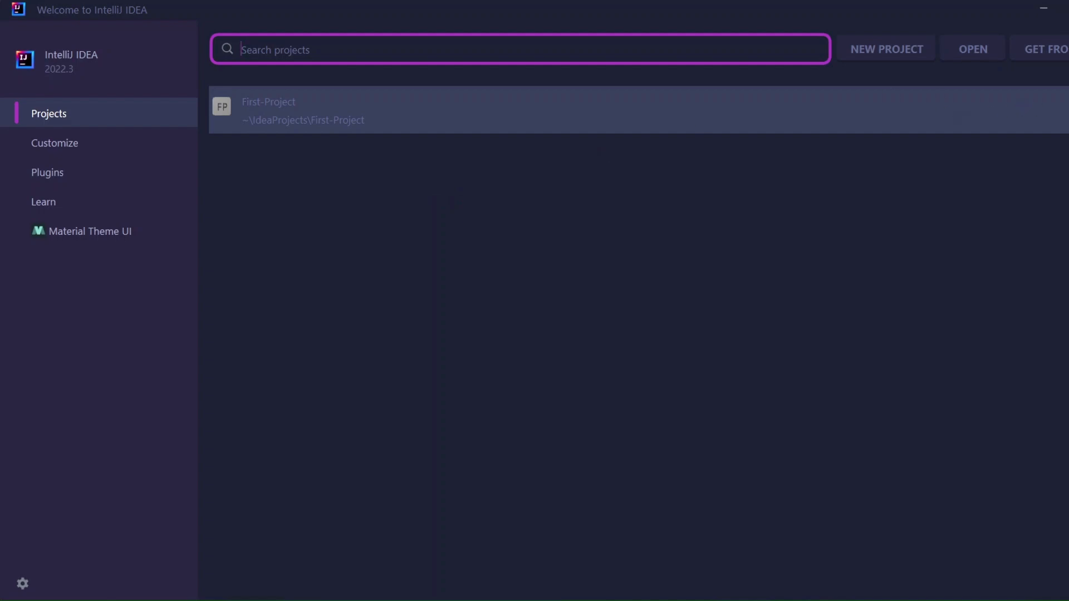
- Remove First-Project from the recent projects on the IntelliJ IDEA welcome screen
click(1066, 110)
click(575, 330)
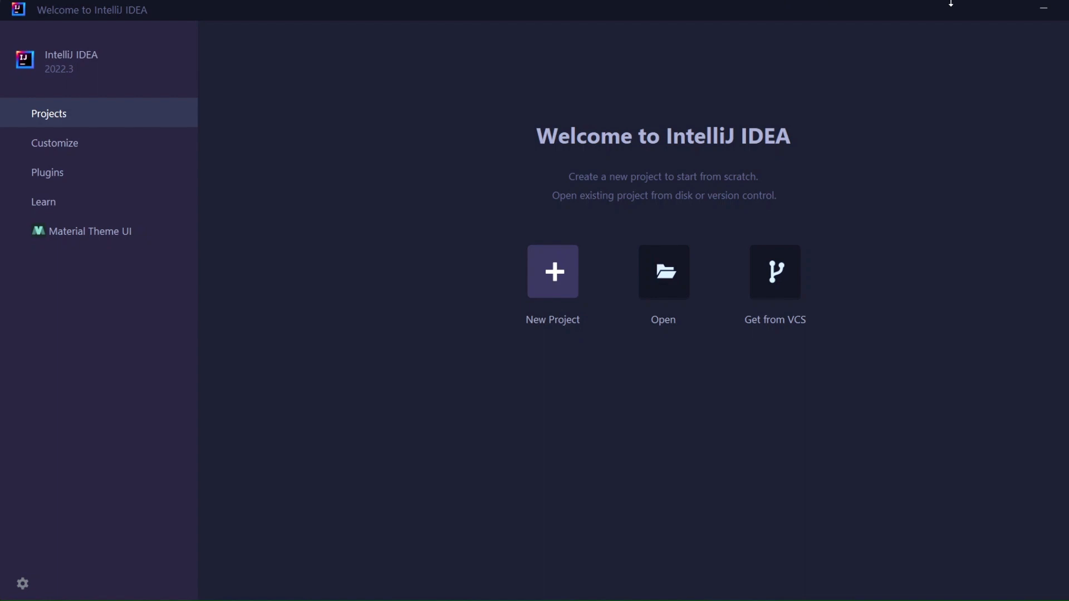
click(1066, 10)
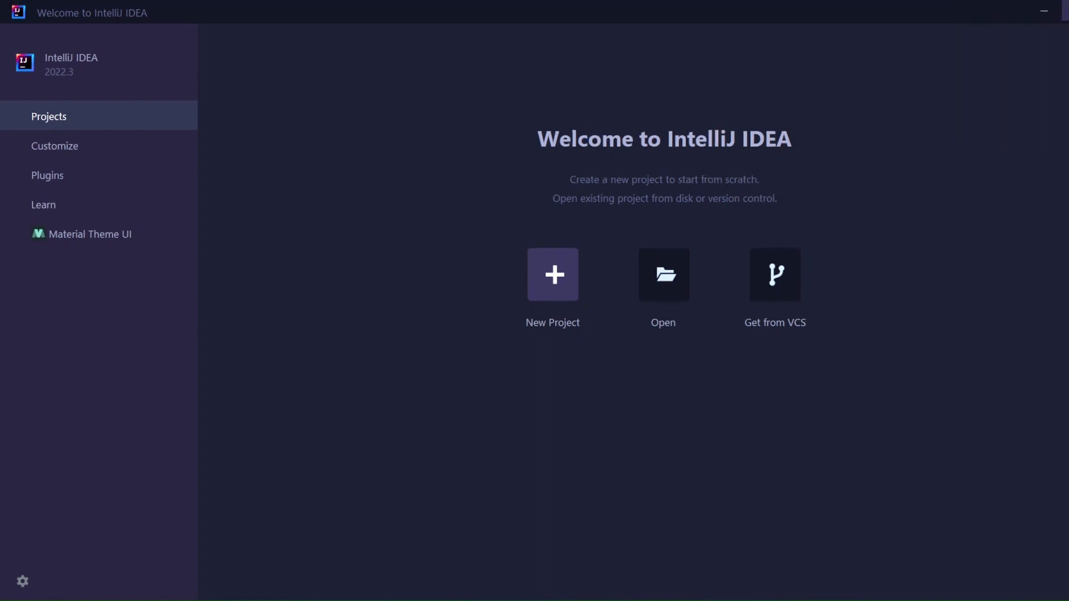
- Maximize the welcome window and set the IDE color theme to Darcula in the customization settings
click(1066, 9)
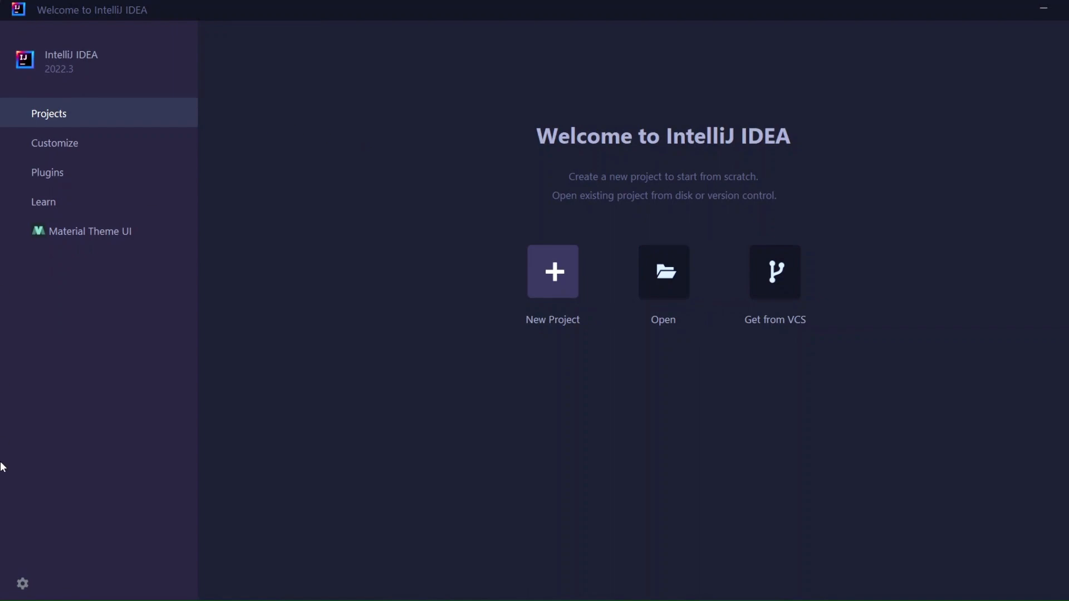
click(58, 150)
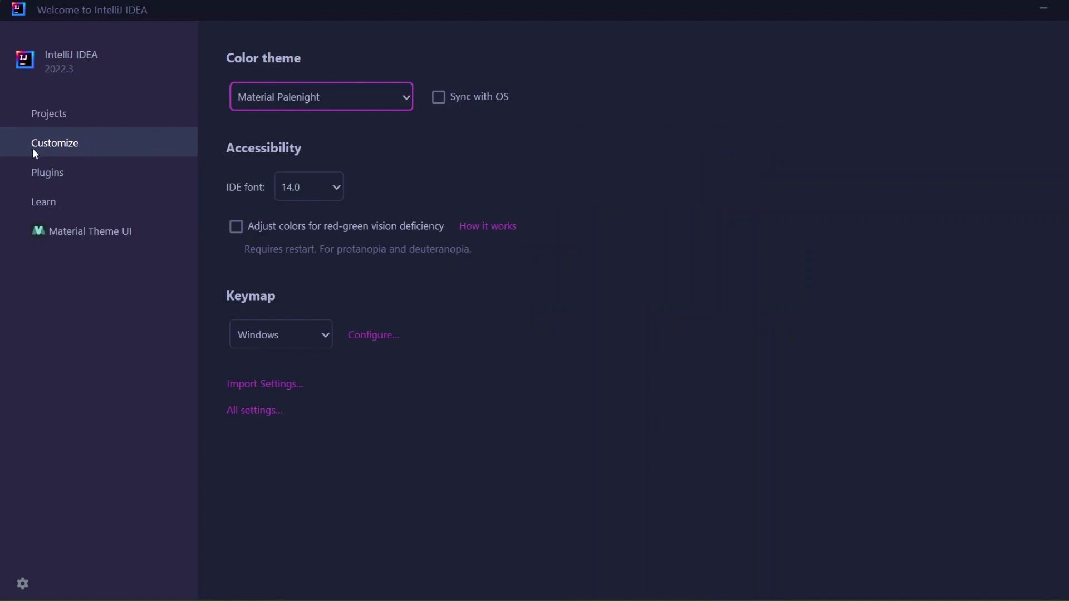
click(347, 90)
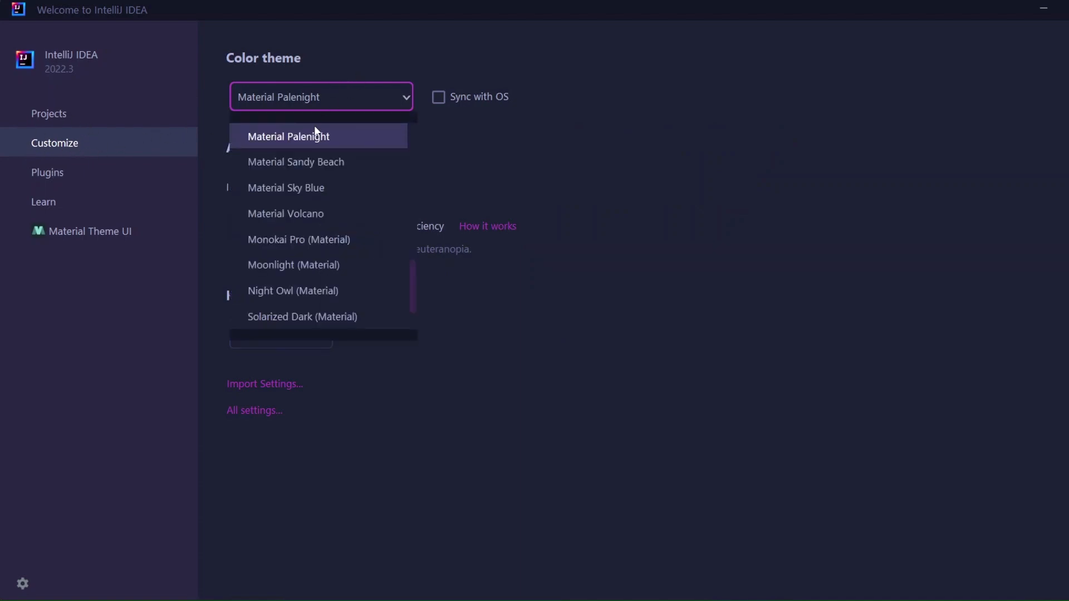
scroll(277, 234, up, 5)
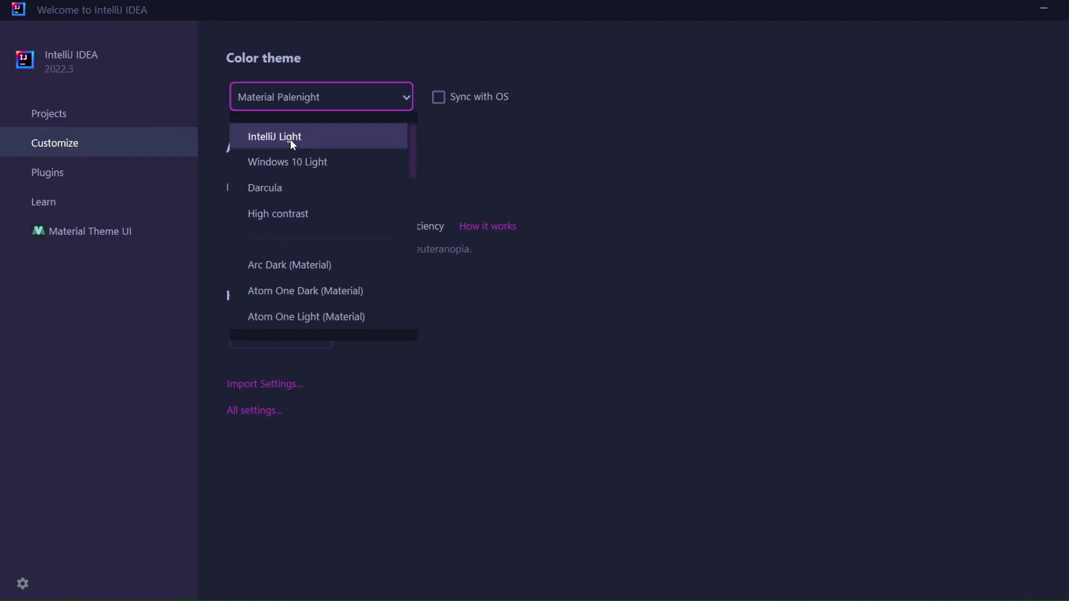
click(293, 201)
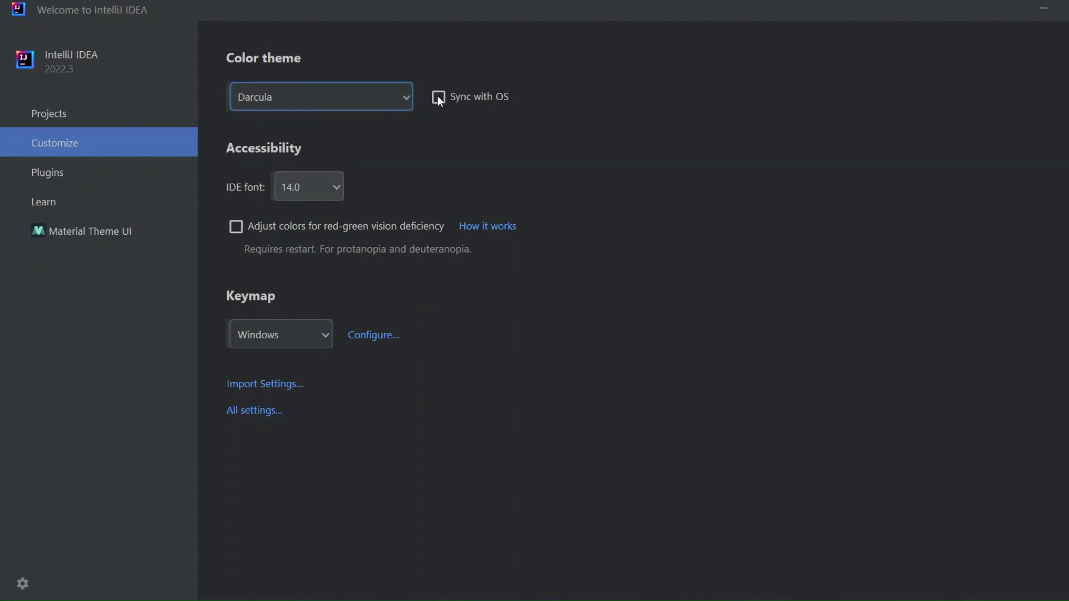
- Look through the IDE font sizes, keeping 14.0, and check the list of available color themes
click(287, 178)
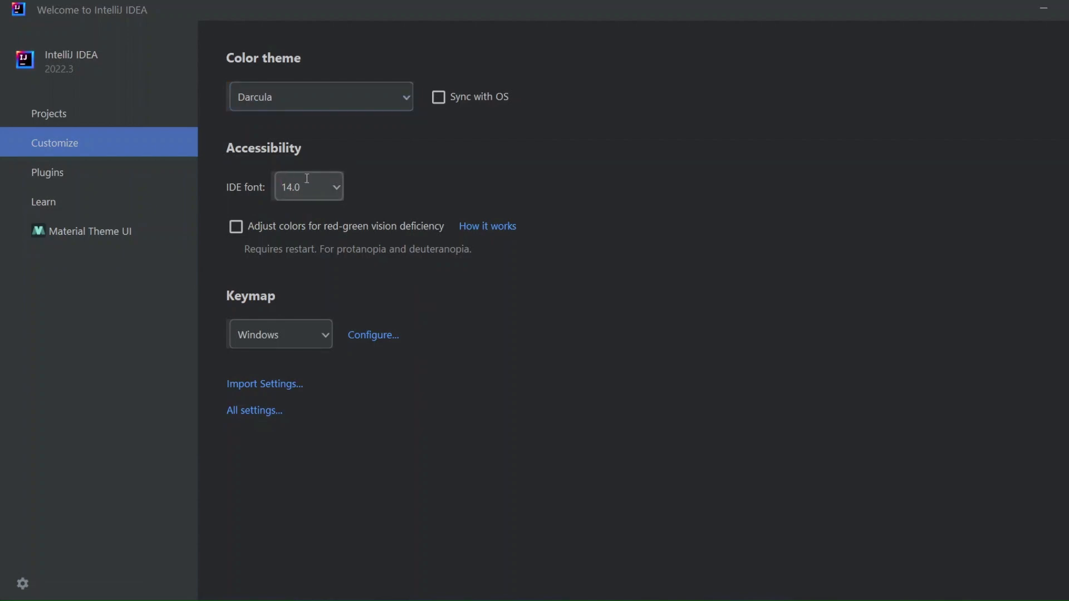
click(334, 184)
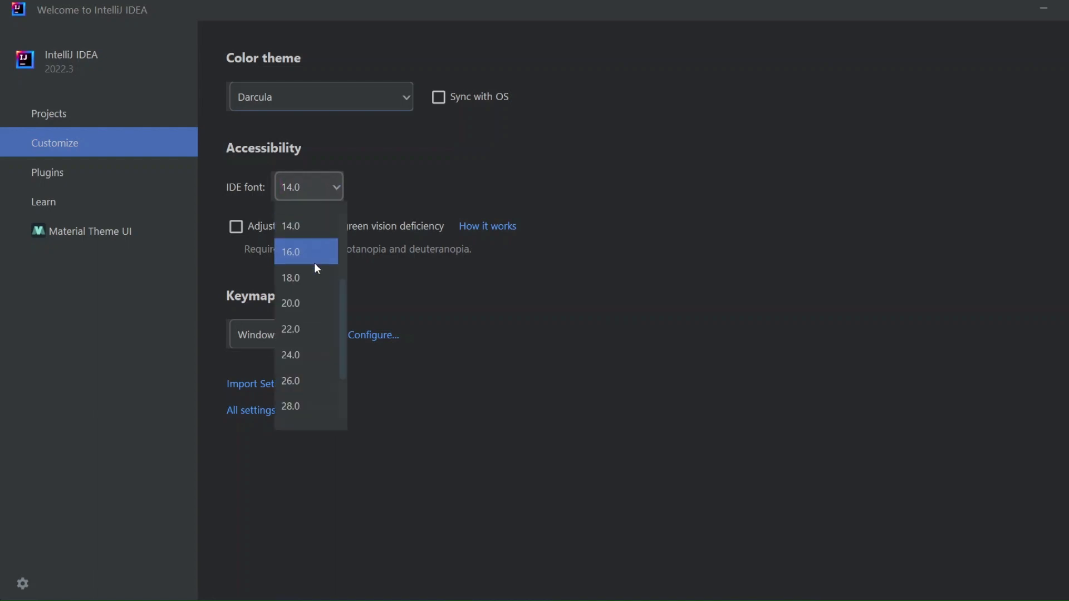
scroll(315, 265, up, 1)
click(294, 304)
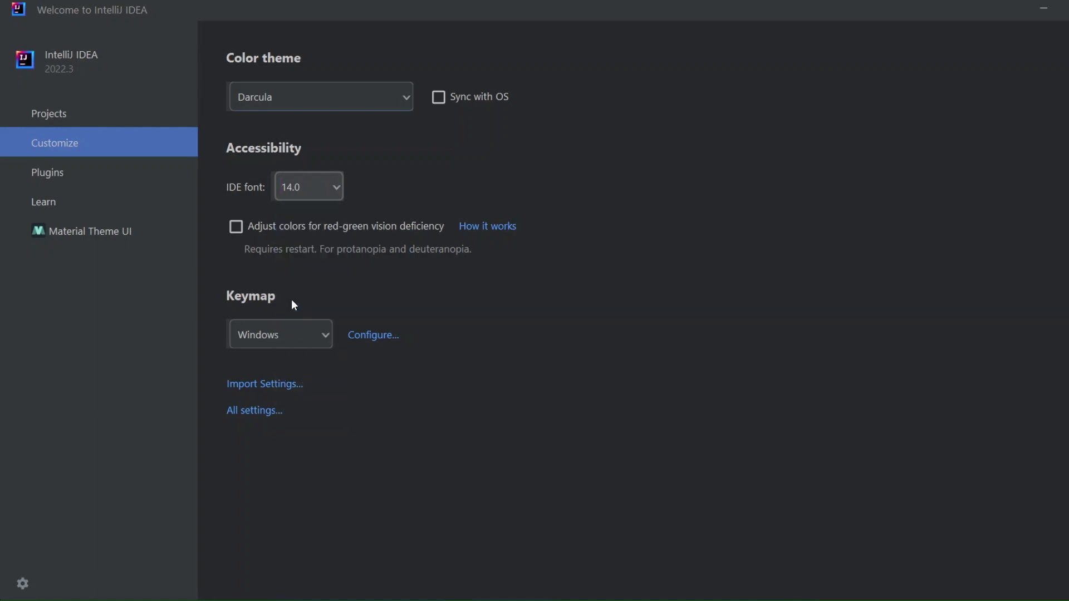
click(275, 90)
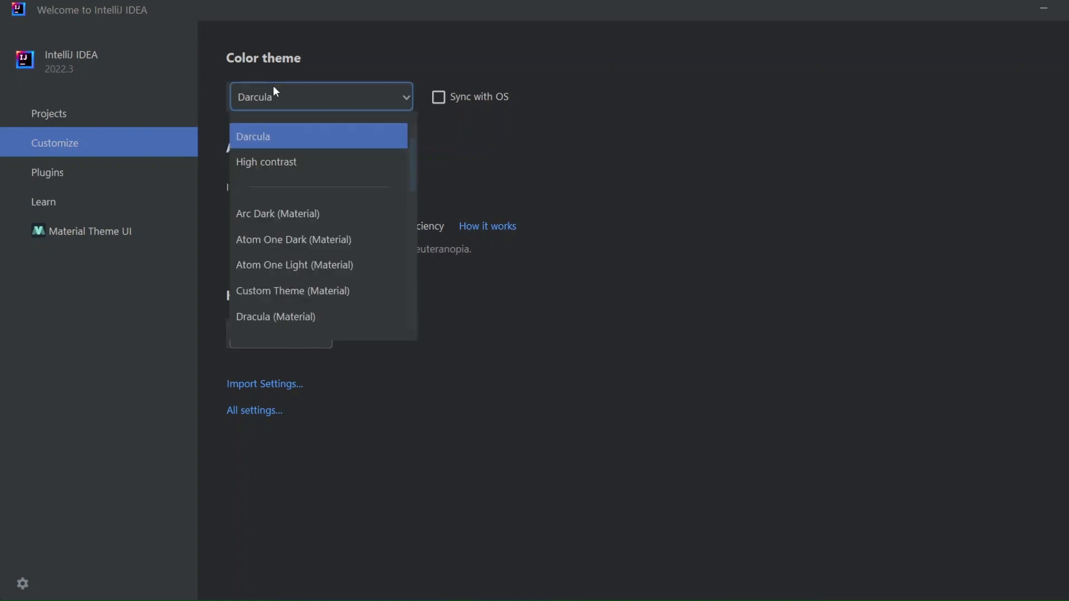
click(276, 91)
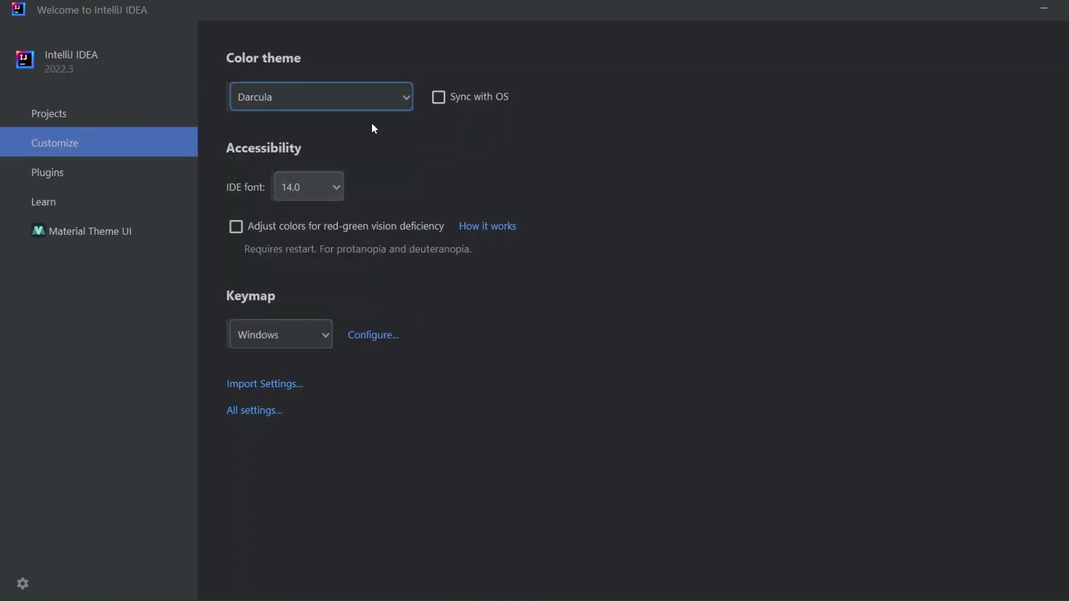
- Look through the installed plugins, from the downloaded one down to the bundled version control and other tools
click(118, 171)
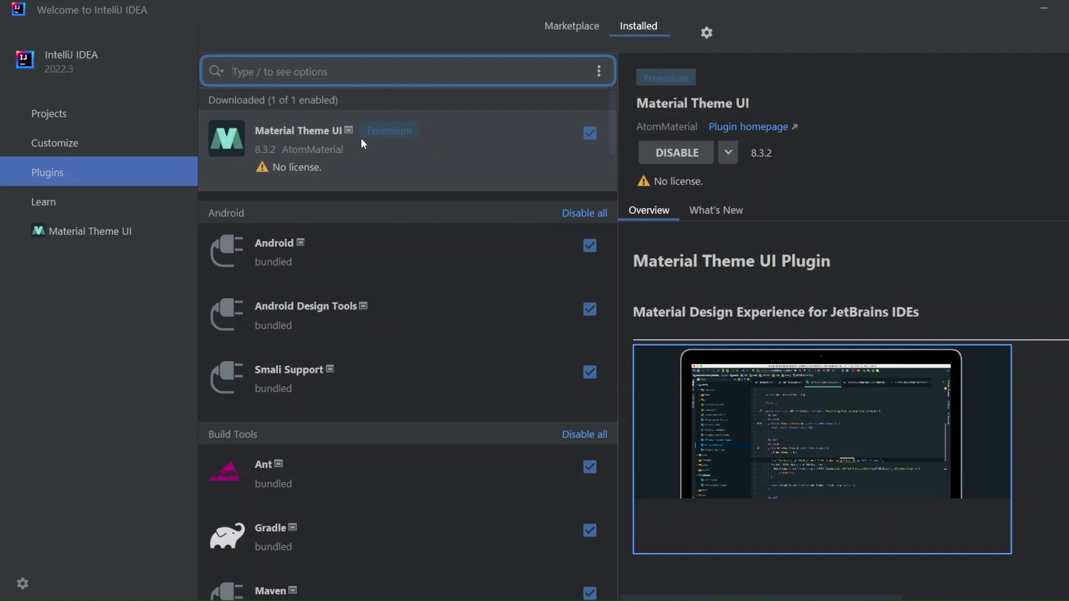
scroll(357, 319, down, 10)
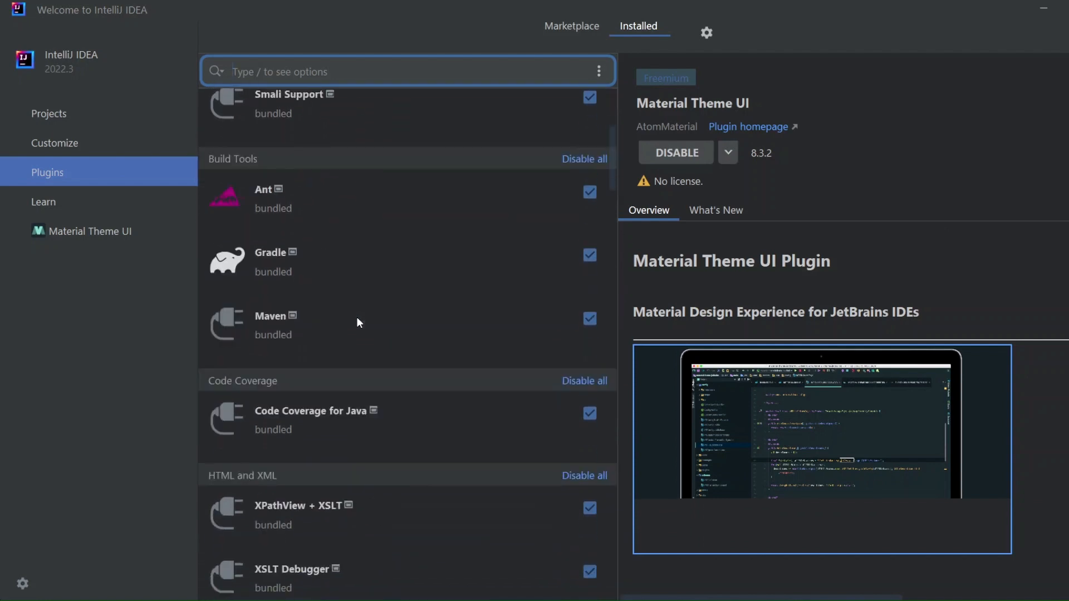
scroll(358, 319, down, 8)
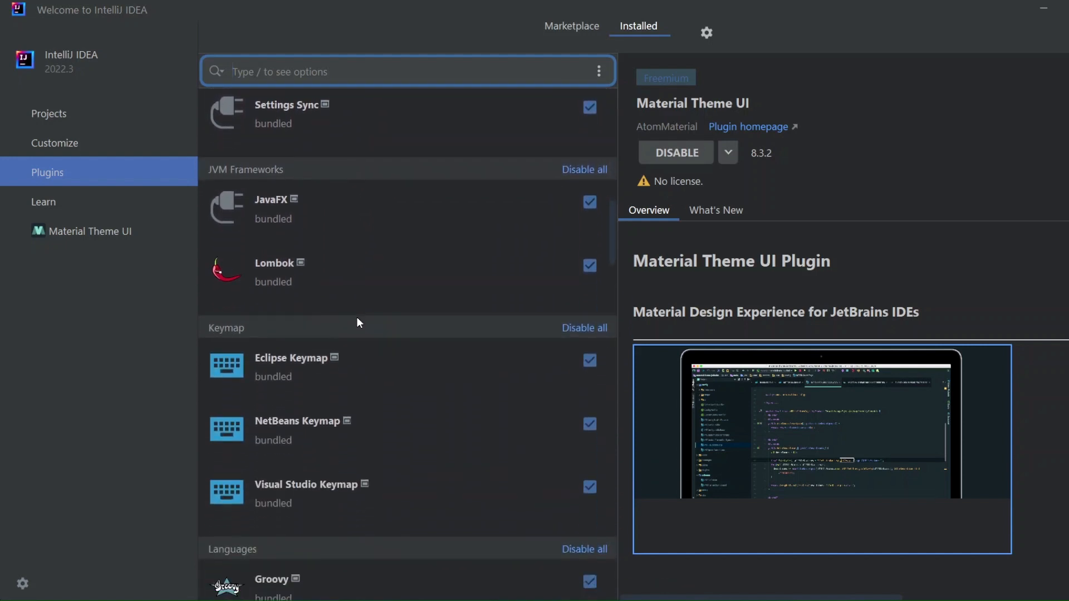
scroll(357, 320, down, 5)
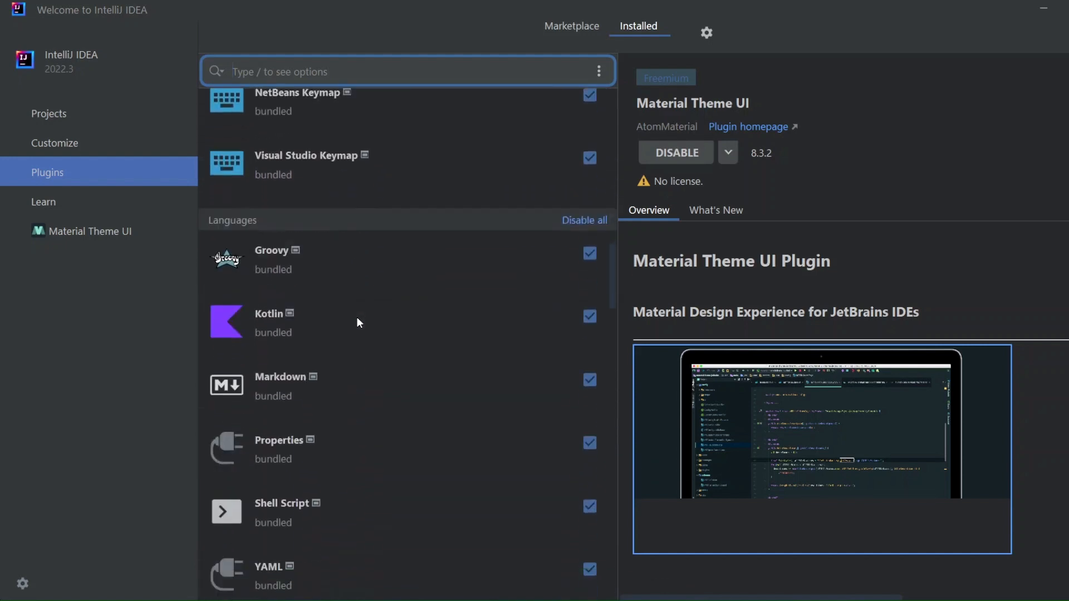
scroll(358, 322, down, 5)
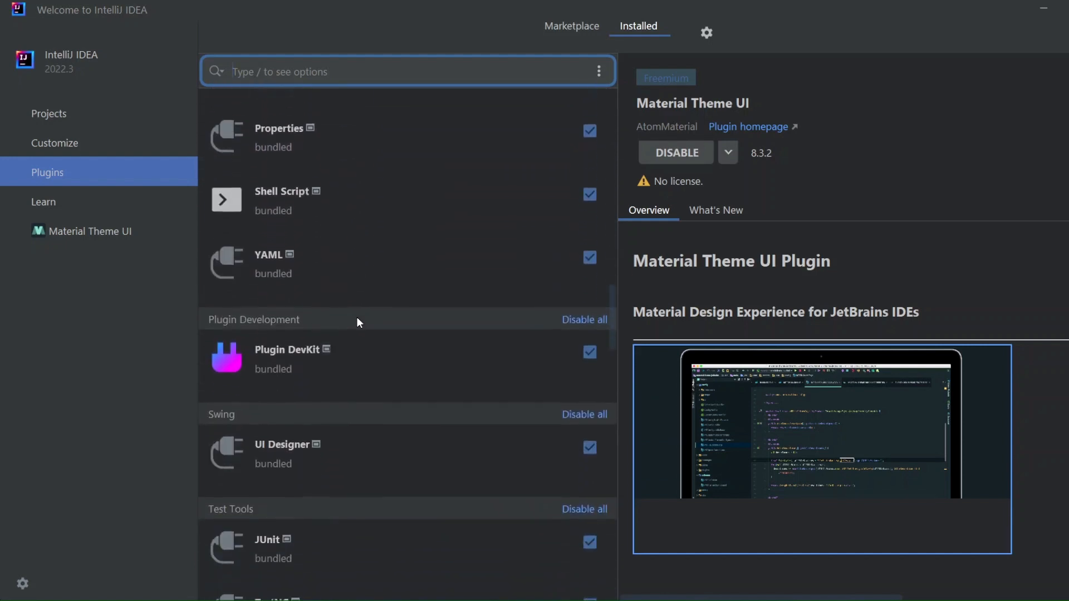
scroll(358, 322, down, 4)
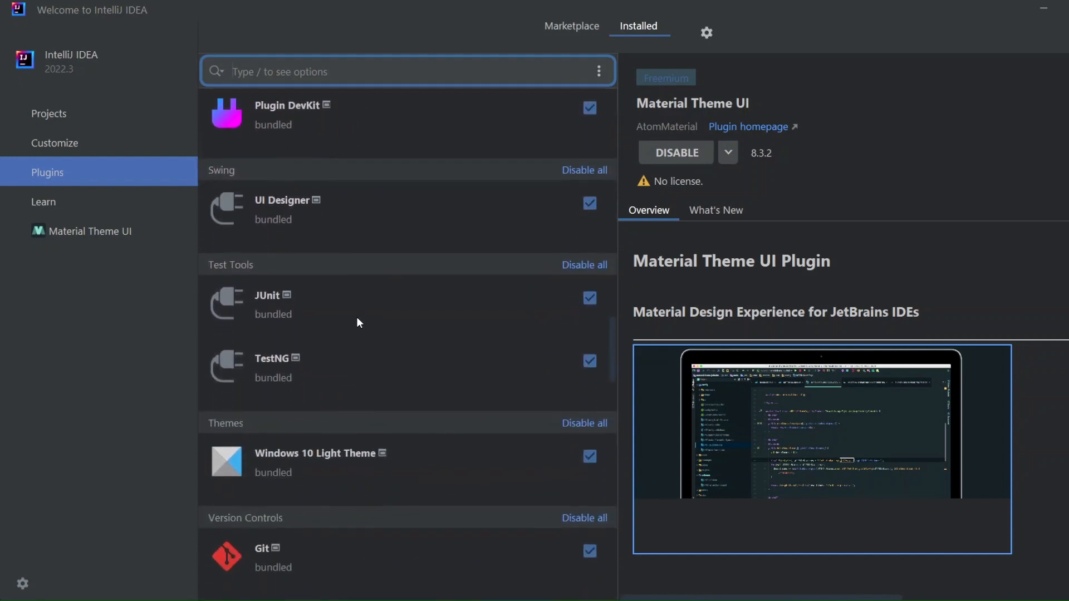
scroll(359, 322, down, 5)
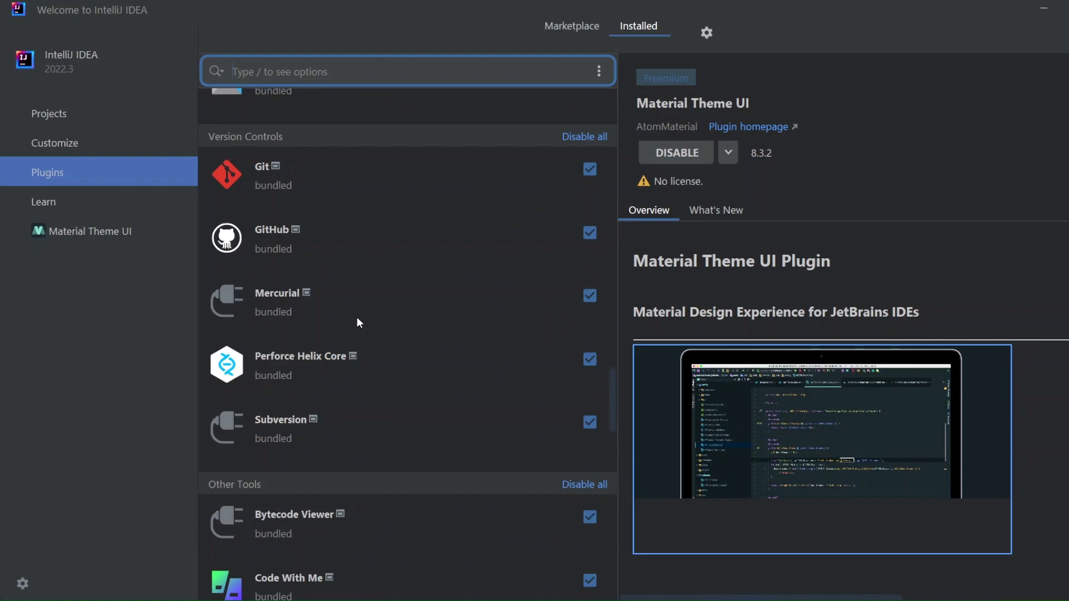
scroll(358, 322, up, 15)
scroll(358, 319, up, 6)
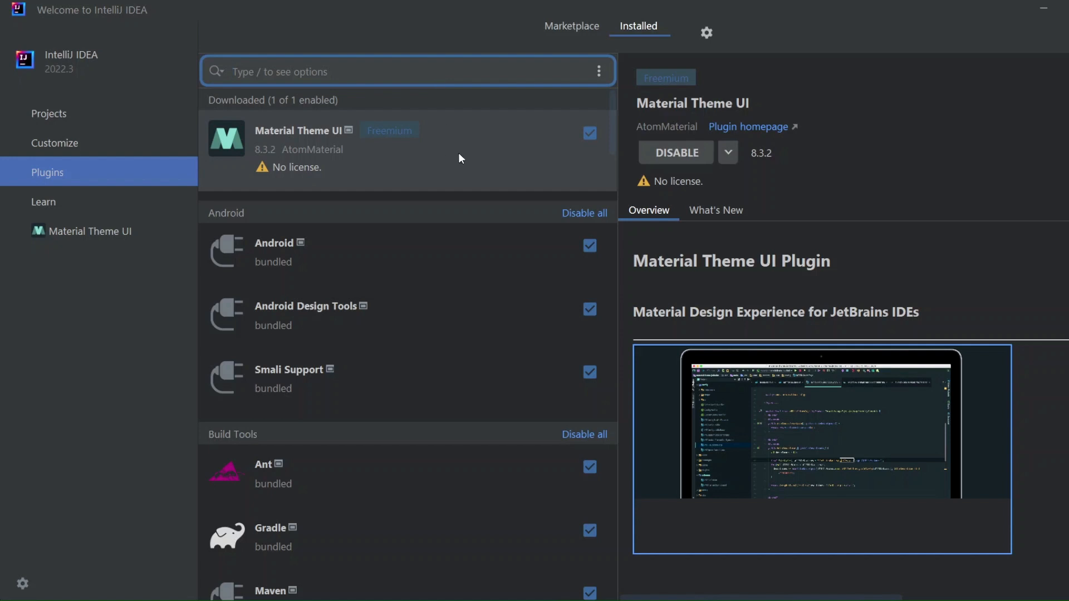
- Read the overview of the Material Theme UI plugin and view its theme wizard page
scroll(766, 308, down, 5)
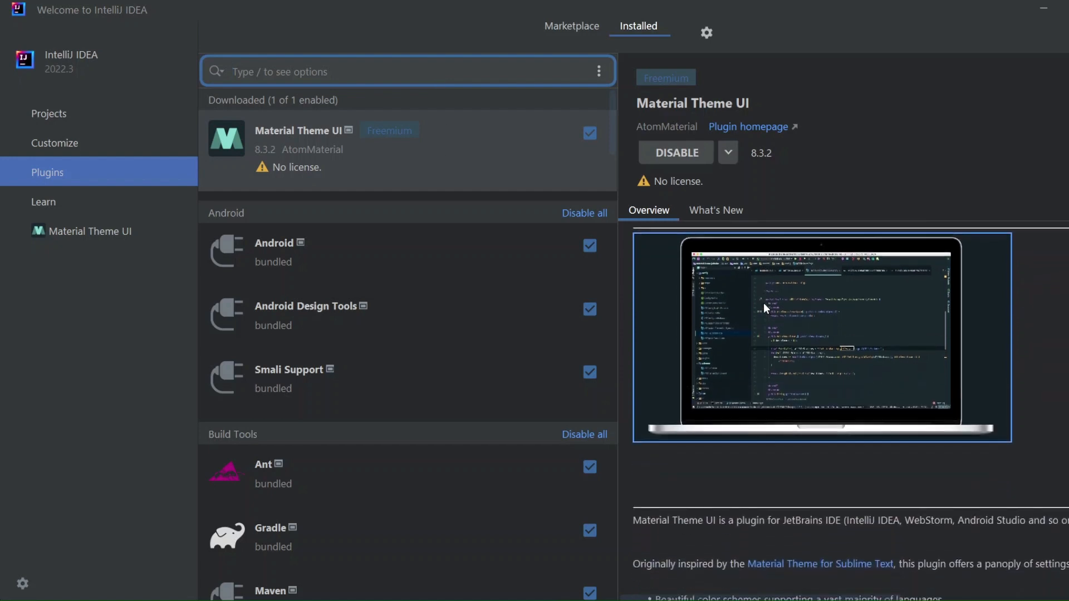
scroll(763, 302, down, 4)
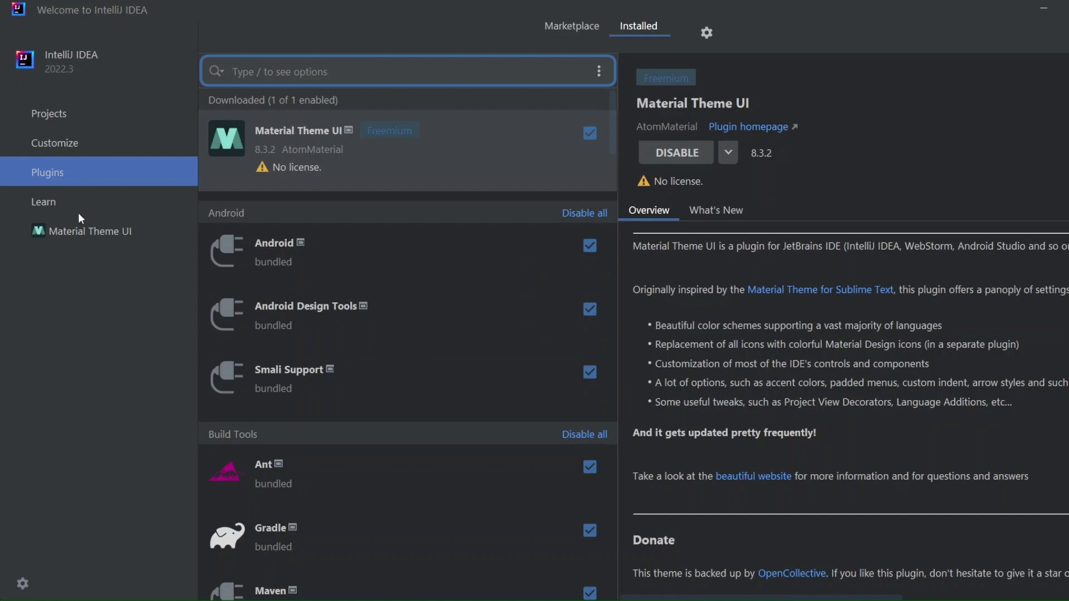
click(86, 230)
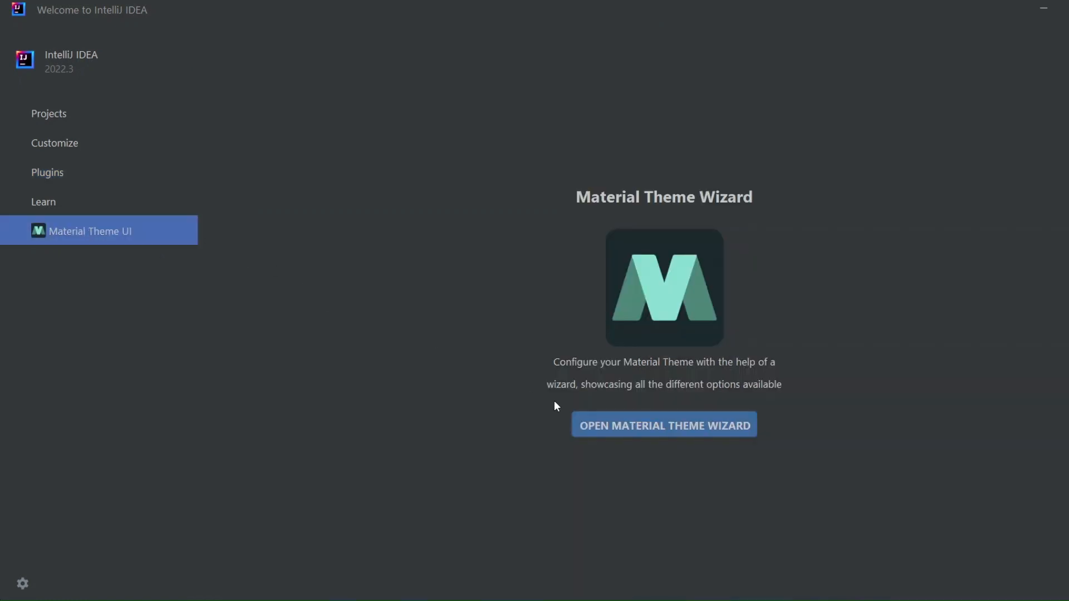
- Set the IDE color theme to Material Palenight in the customization settings
click(58, 146)
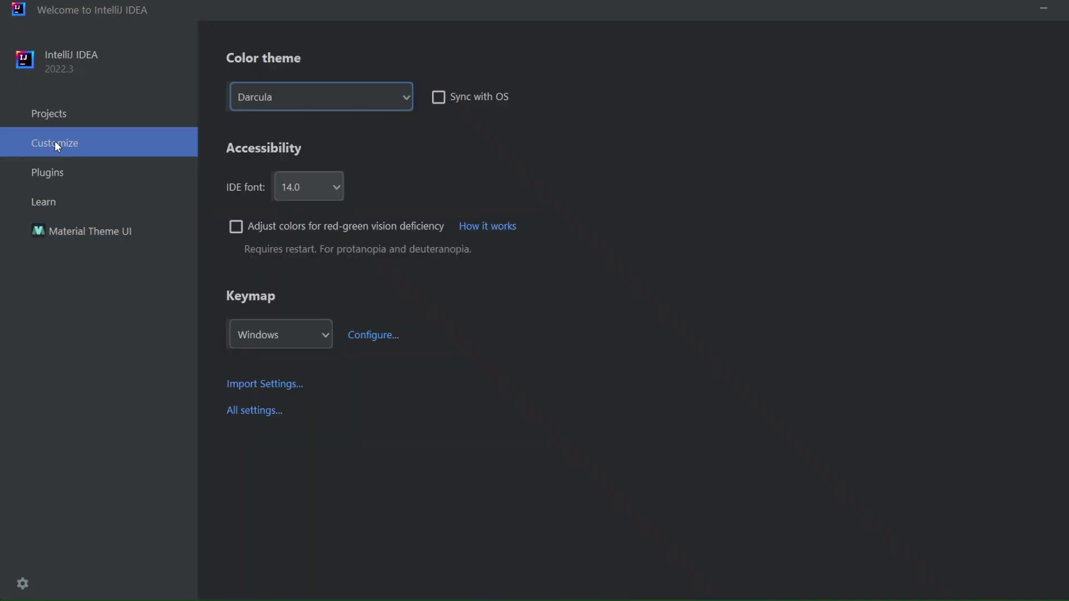
click(270, 96)
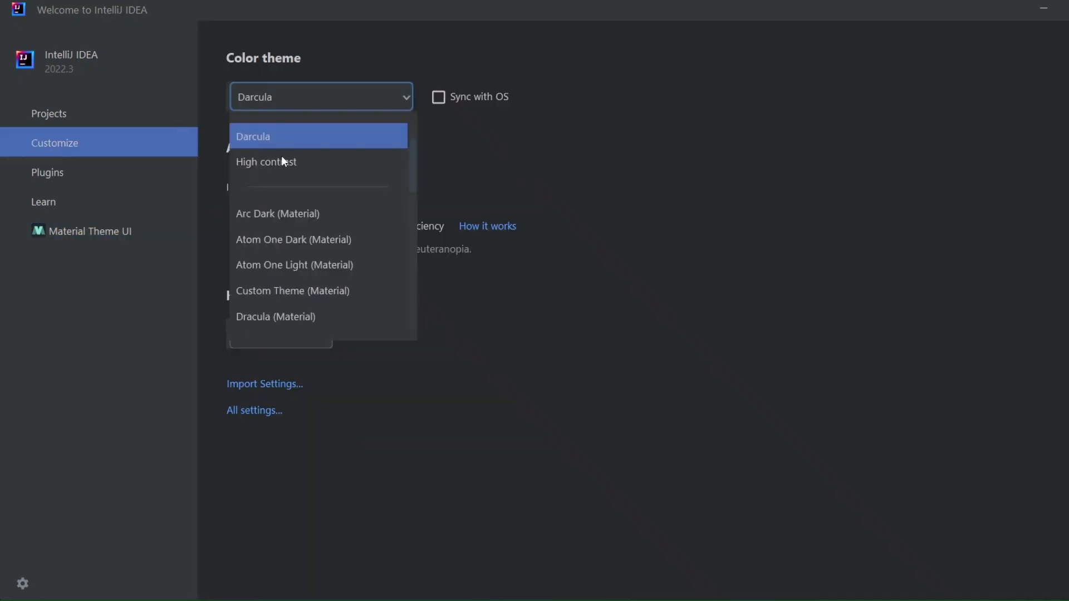
scroll(322, 303, down, 3)
scroll(323, 303, down, 3)
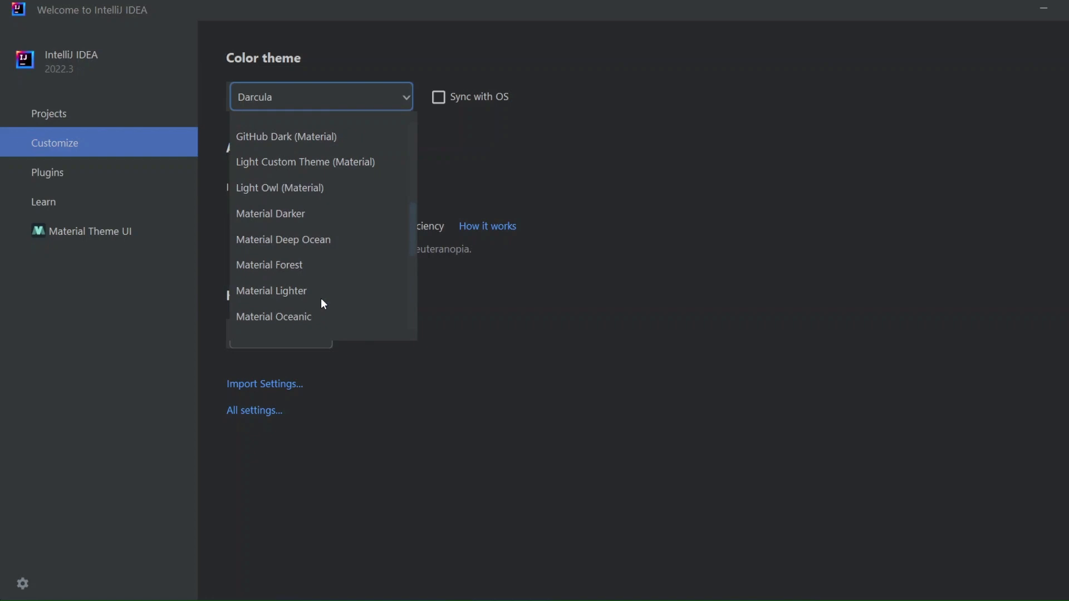
scroll(323, 304, down, 3)
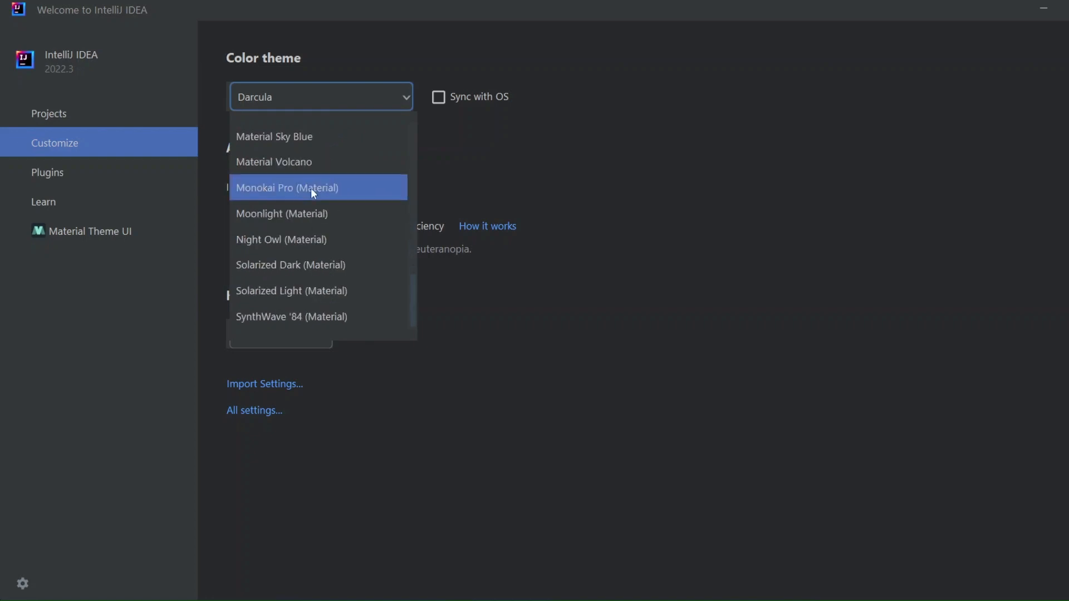
scroll(310, 188, up, 3)
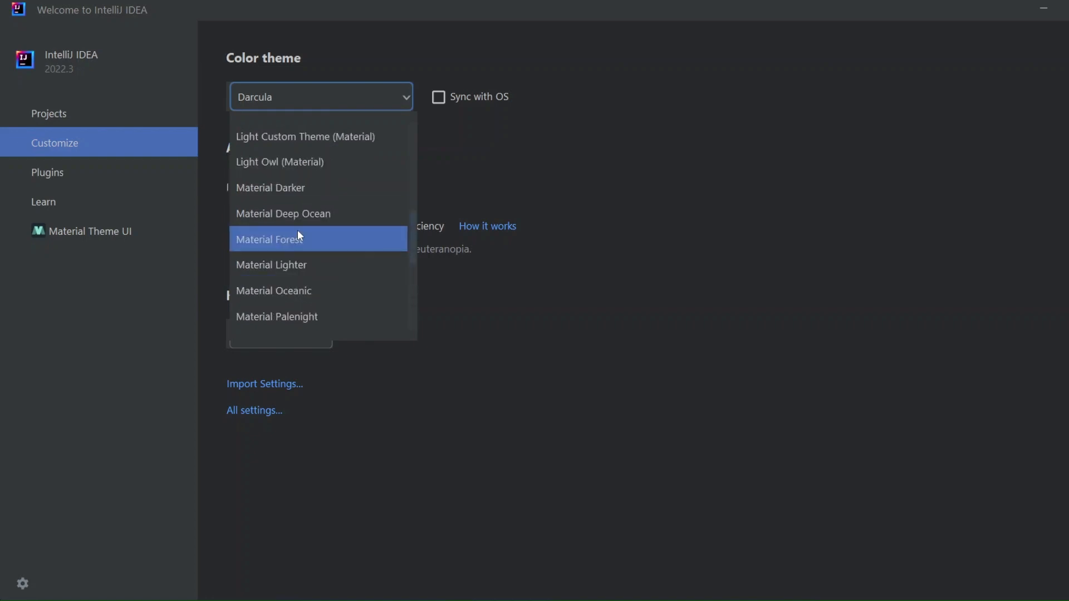
click(297, 311)
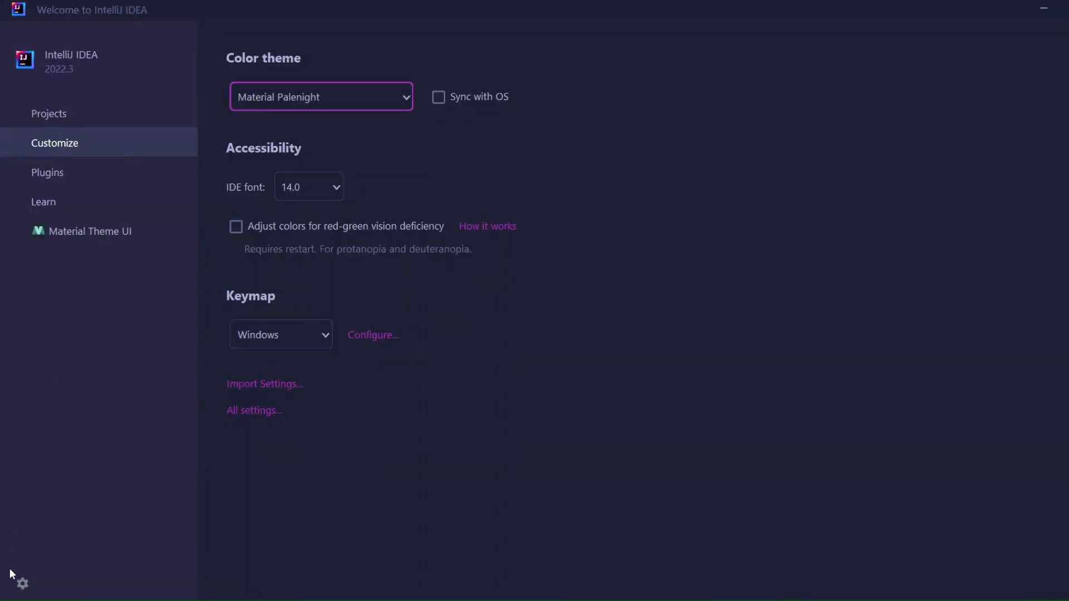
- Start a new project from the welcome screen's projects page and name it First-Project
click(61, 113)
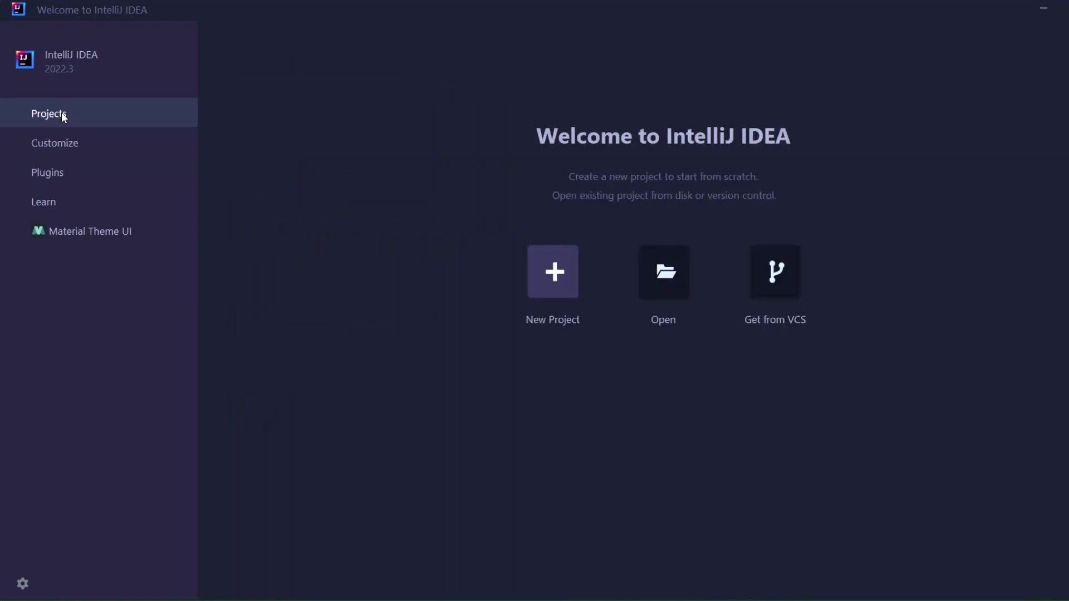
click(554, 272)
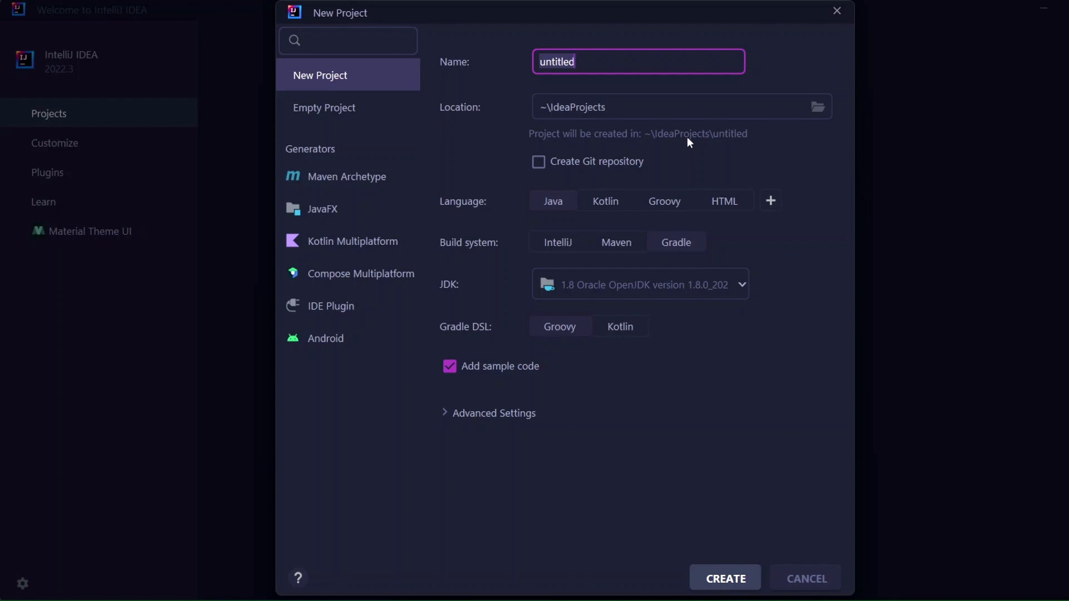
text(First=)
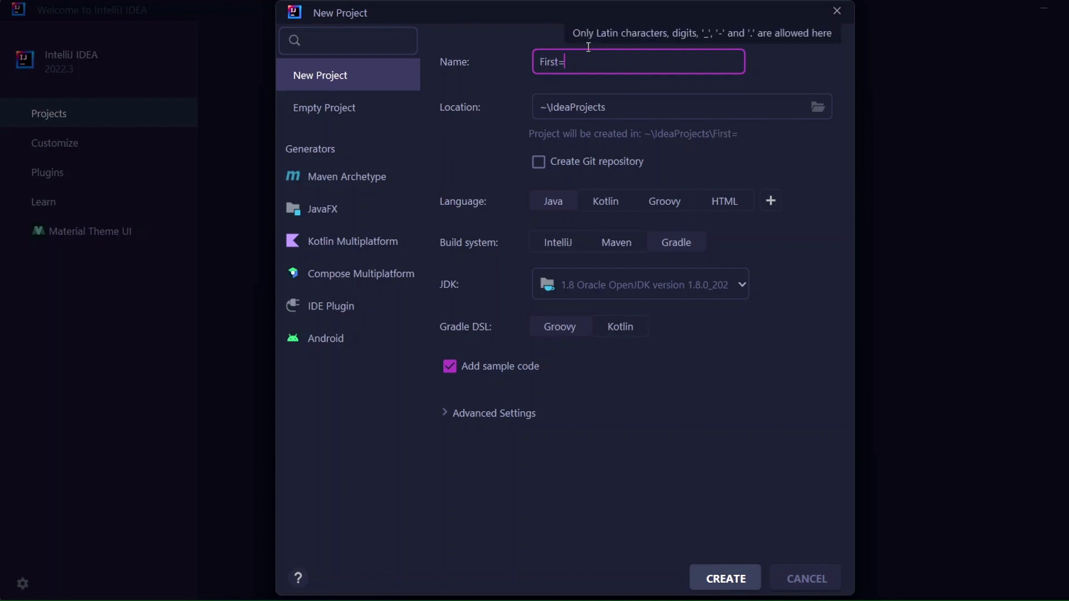
key(BackSpace)
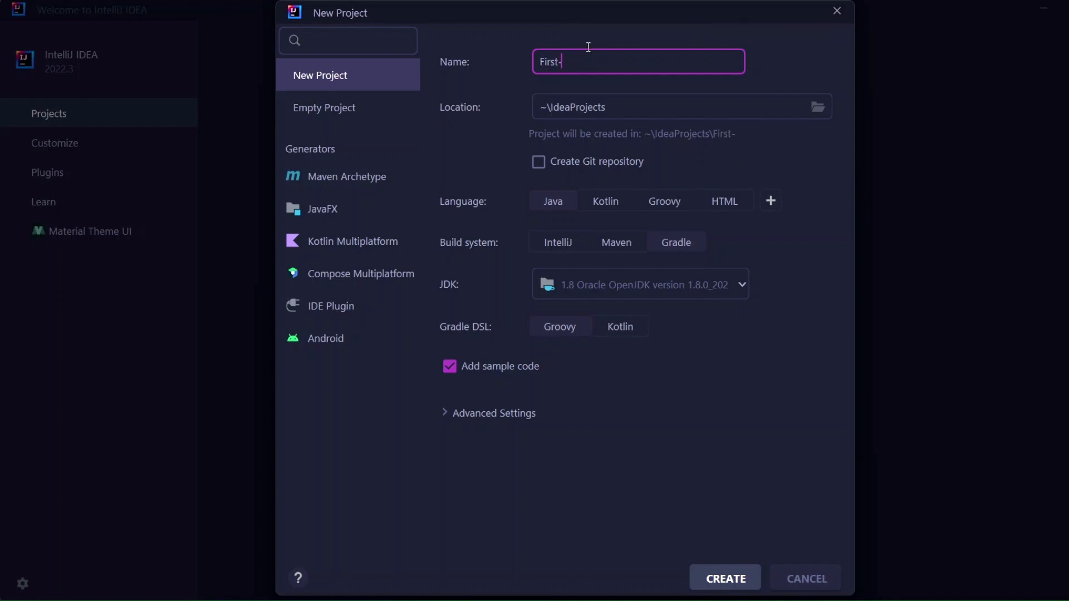
text(-Project)
- Set the project's build system to Maven and its JDK to 1.8 Oracle OpenJDK version 1.8.0_202
click(772, 203)
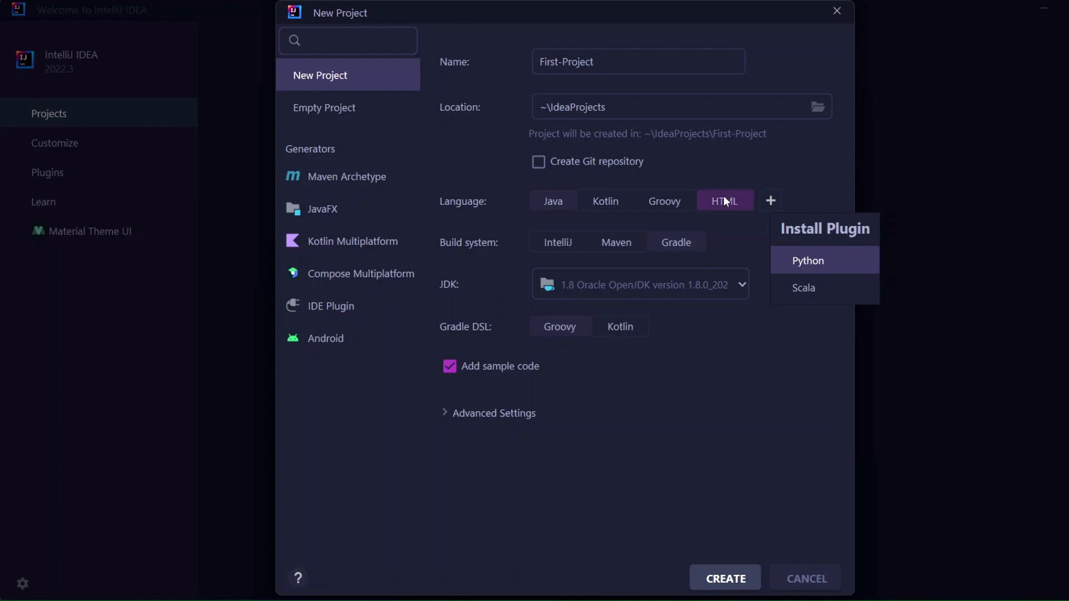
key(Escape)
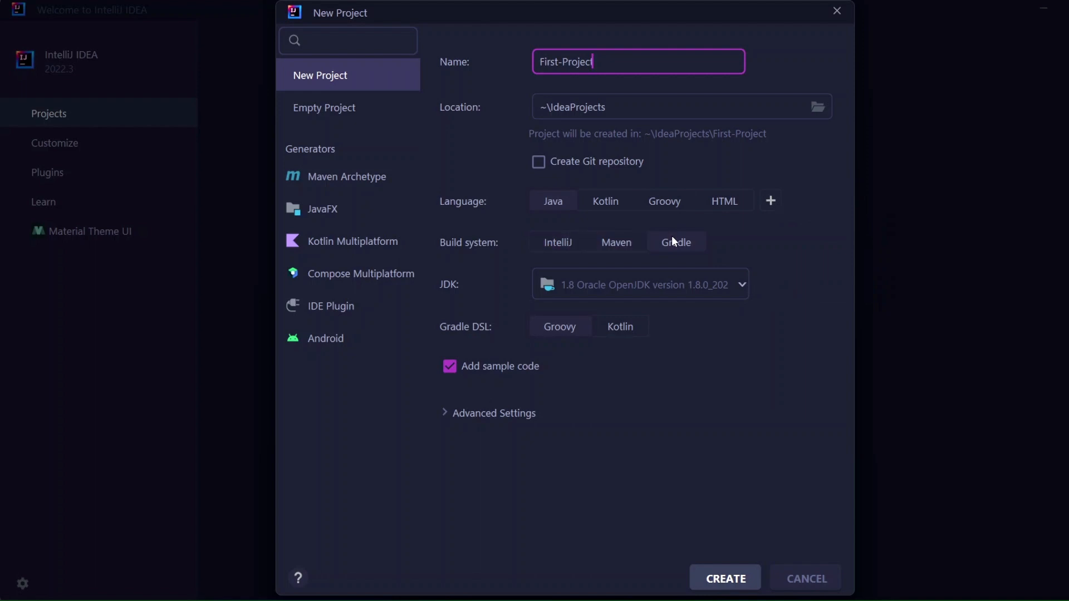
click(626, 242)
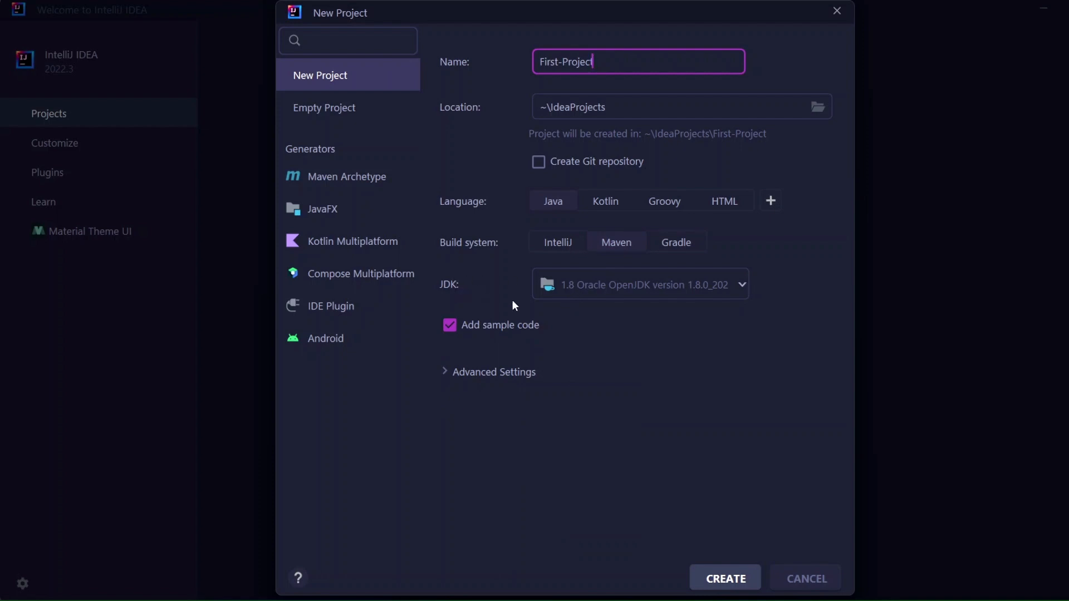
click(589, 290)
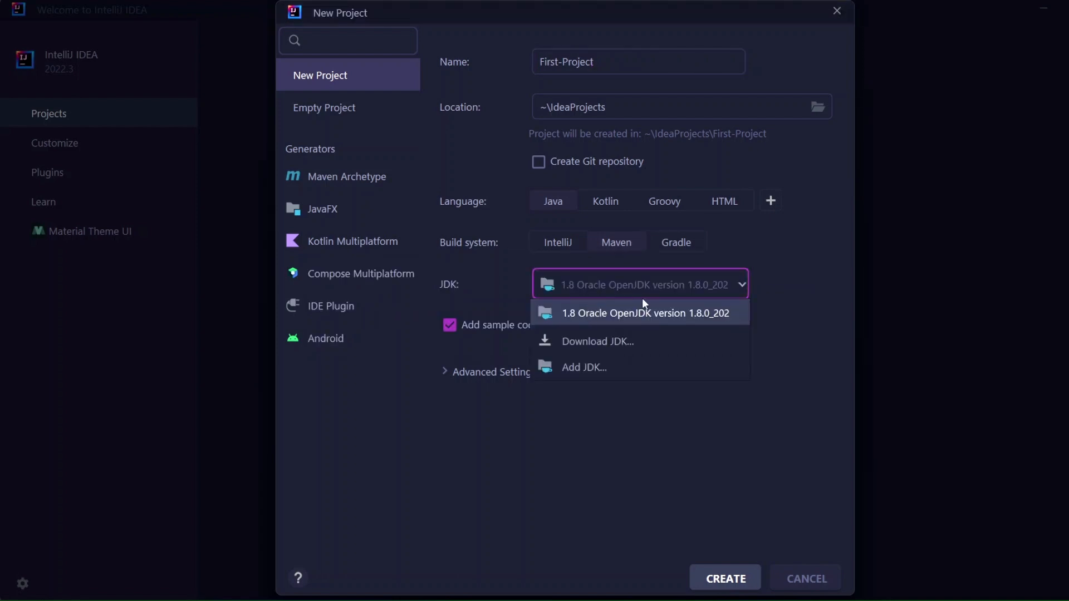
click(561, 314)
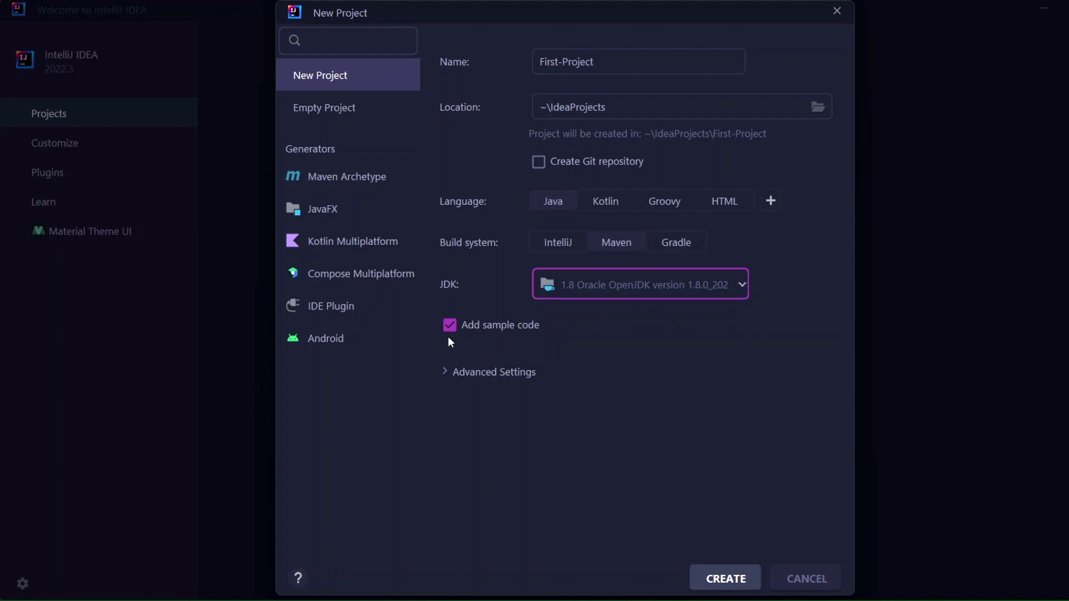
- Create the First-Project project, clearing the startup tip, the plugin notification and the open pom.xml file
click(723, 578)
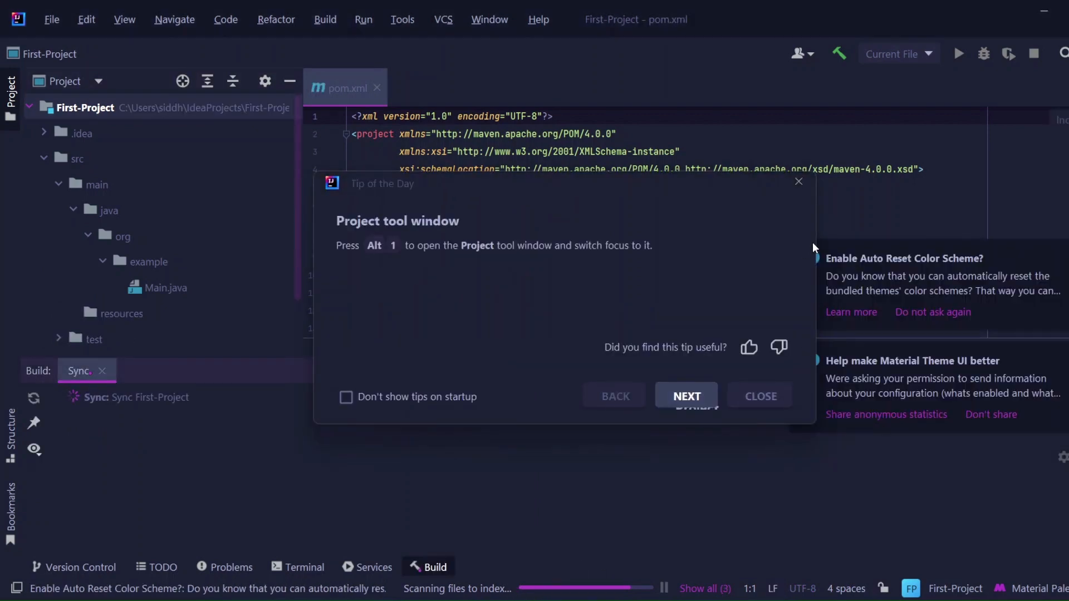
click(798, 182)
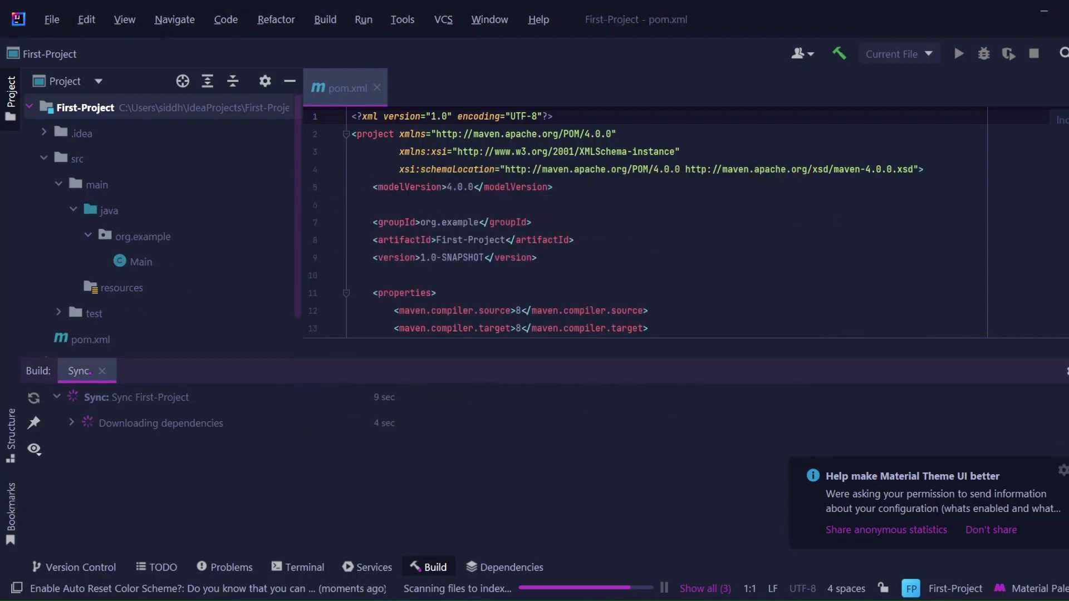
click(1061, 467)
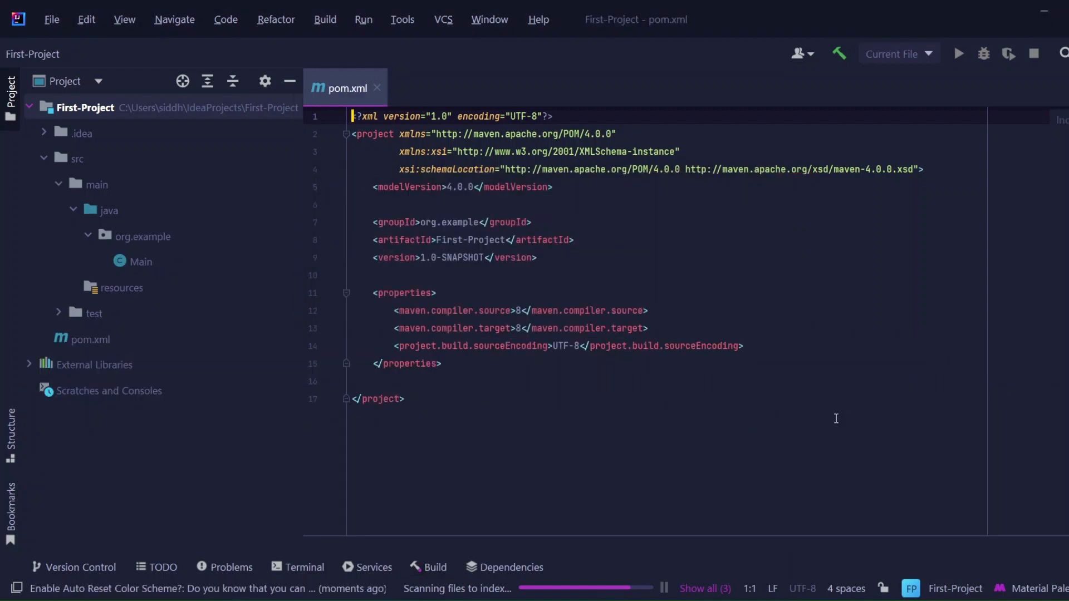
click(562, 593)
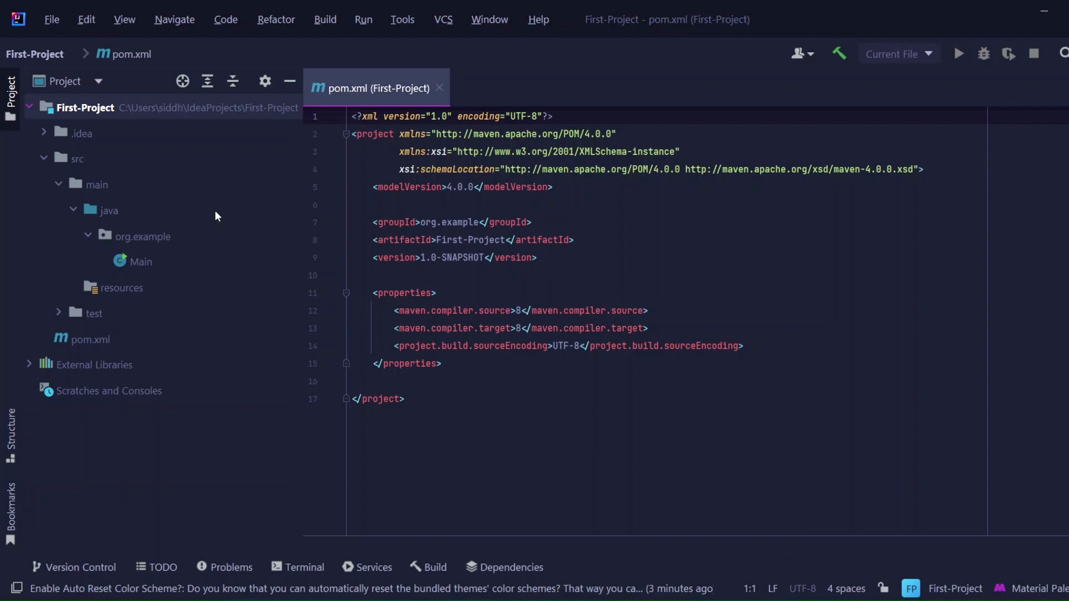
click(440, 88)
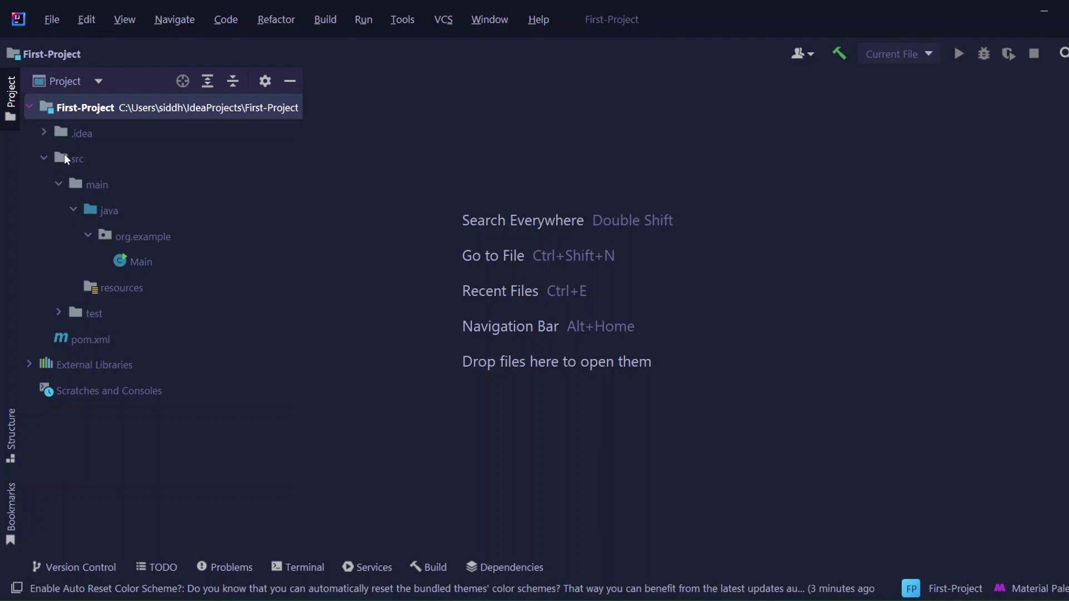
- Expand the project tree to src/main/java/org.example and open the Main class to review its sample code
click(44, 159)
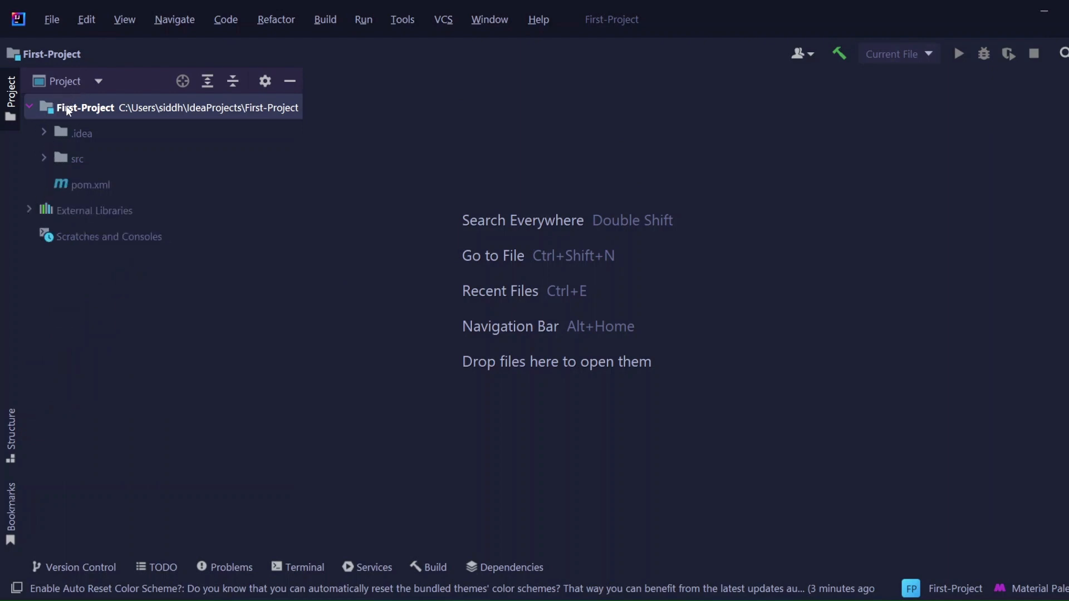
click(30, 107)
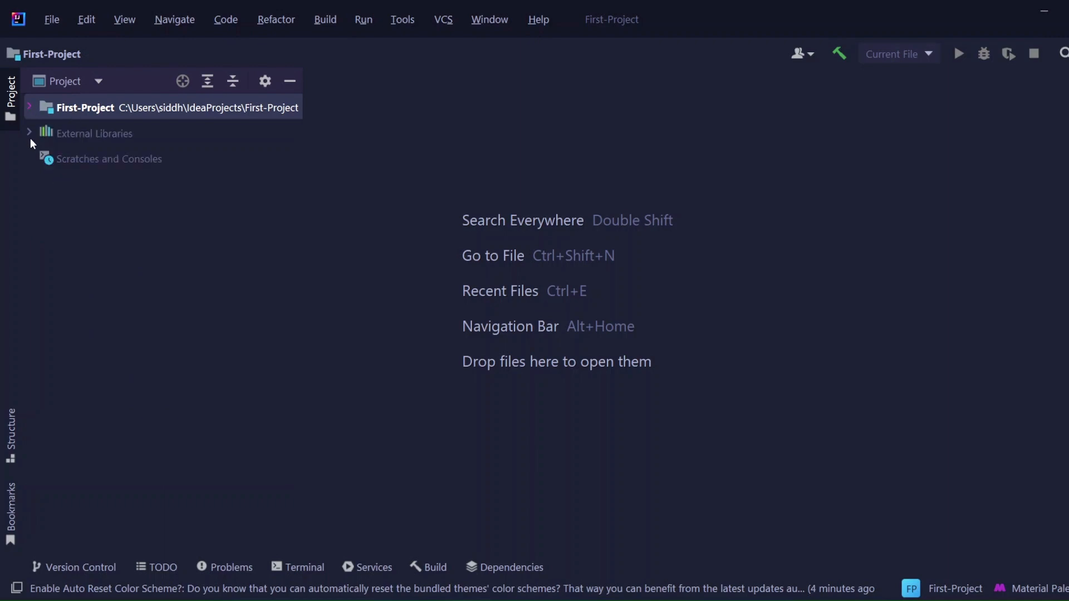
click(30, 107)
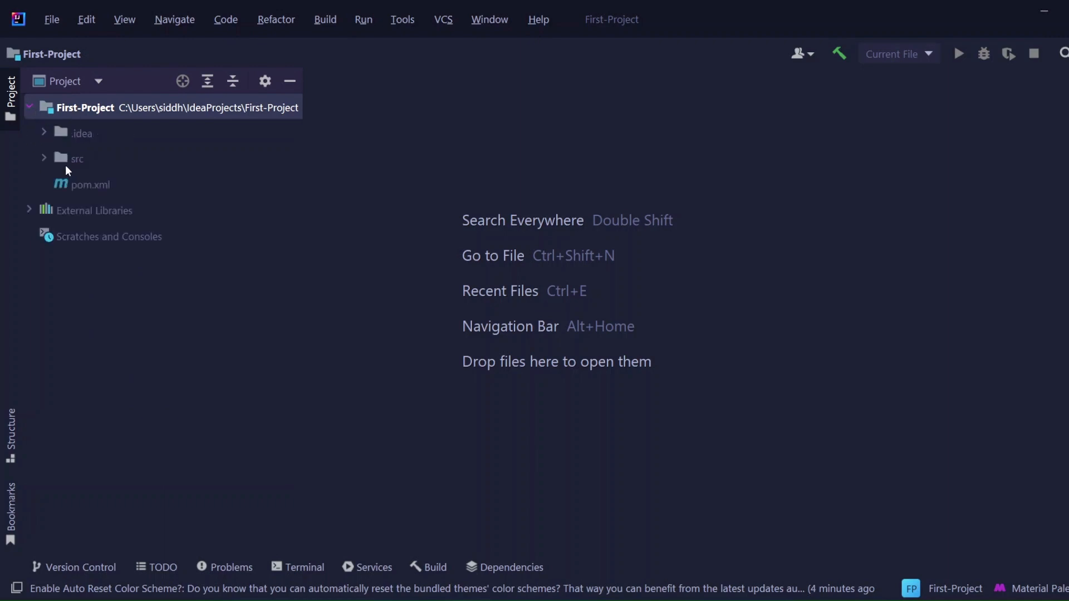
click(45, 162)
click(45, 157)
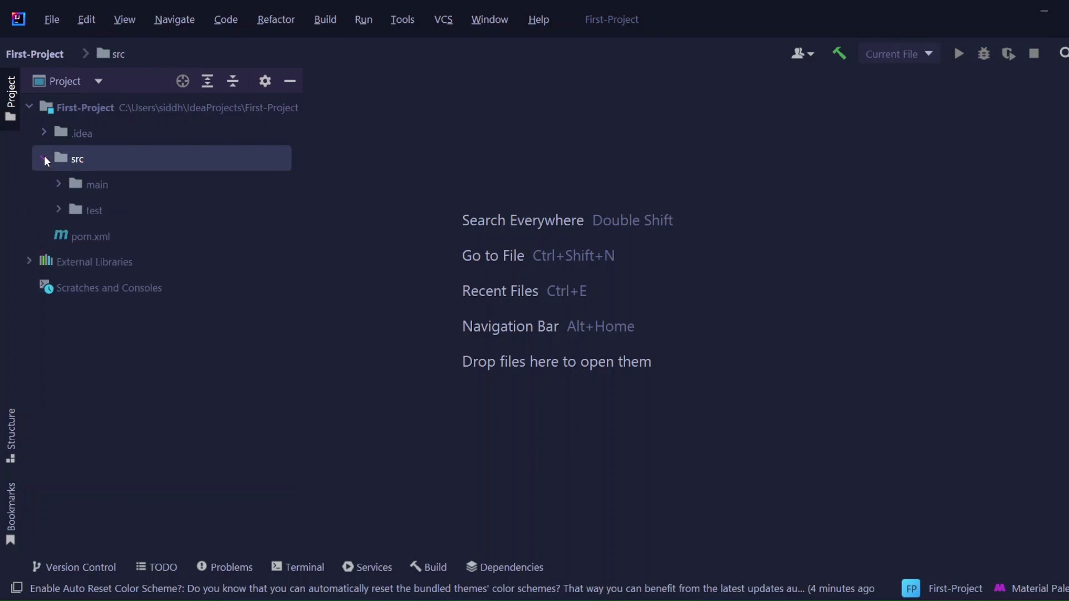
click(58, 188)
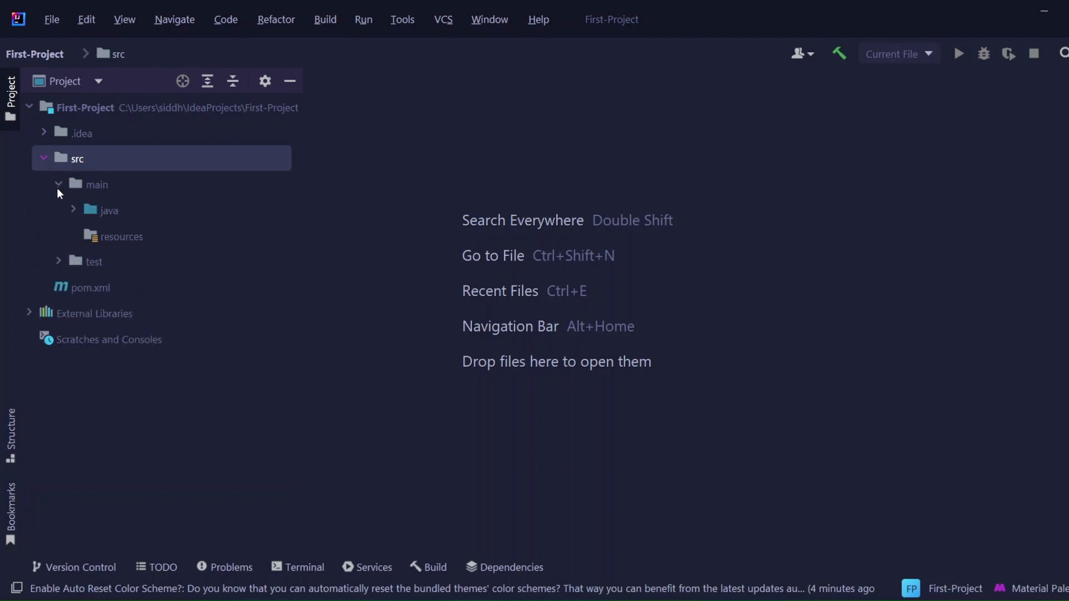
click(82, 211)
click(73, 214)
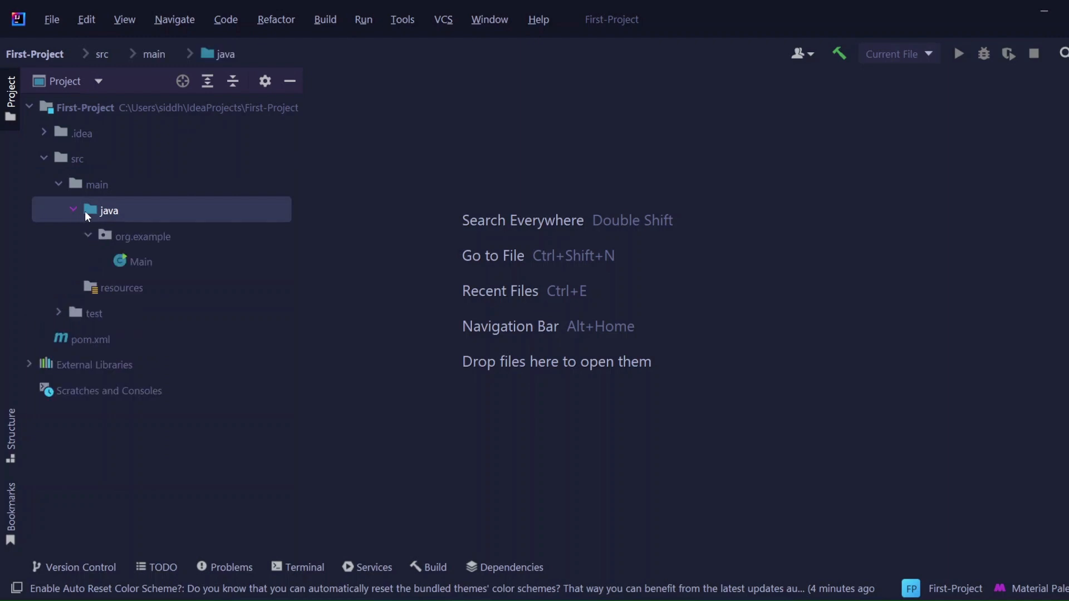
double_click(125, 257)
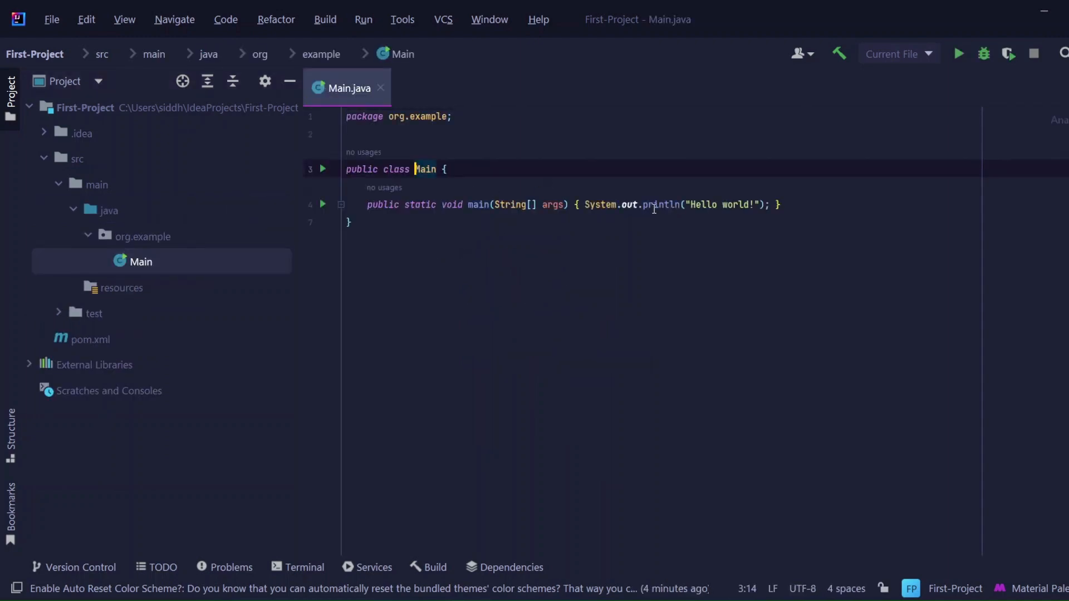
click(571, 228)
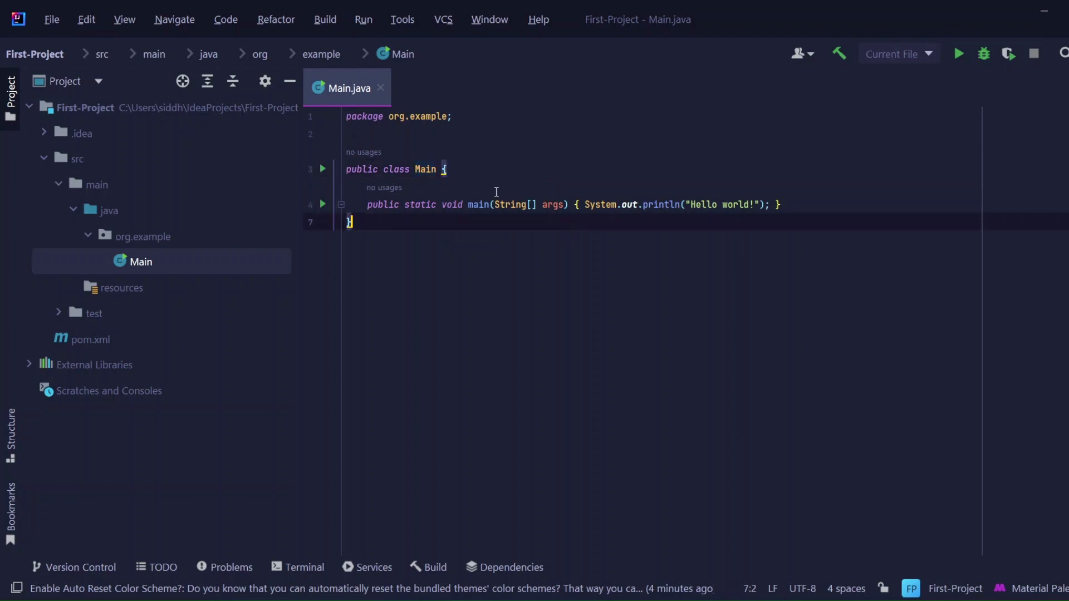
drag(482, 245, 345, 115)
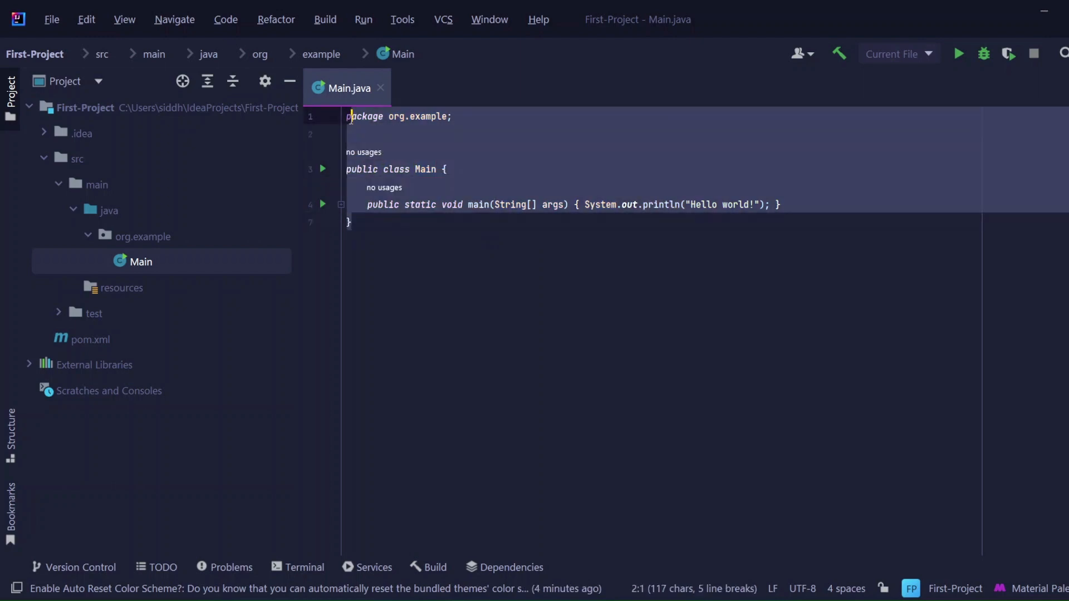
click(409, 219)
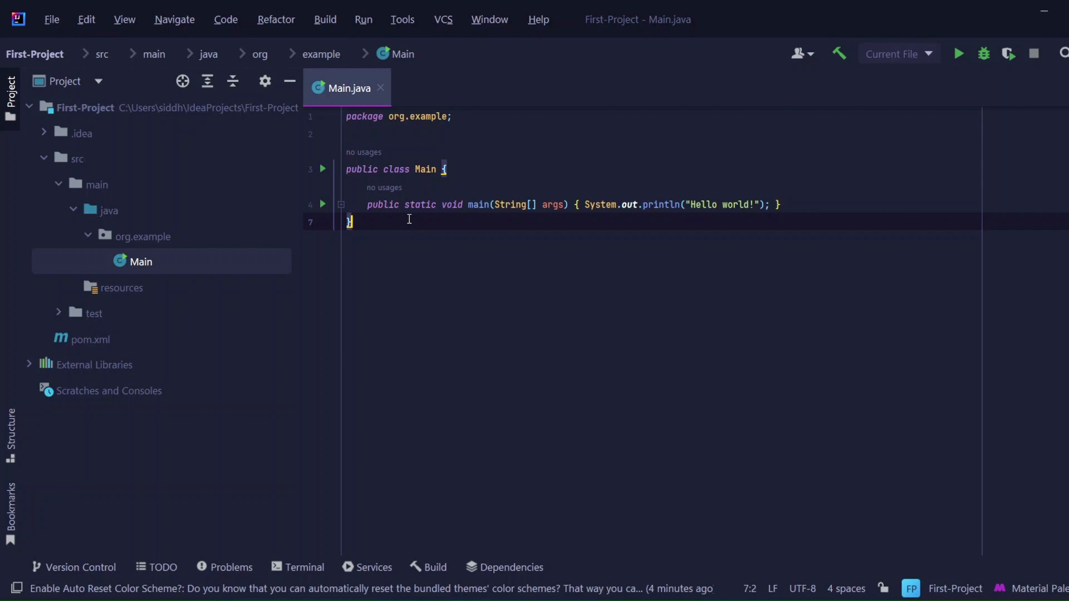
- Run Main.java and allow the OpenJDK Platform binary through Windows Defender Firewall on public networks
right_click(680, 234)
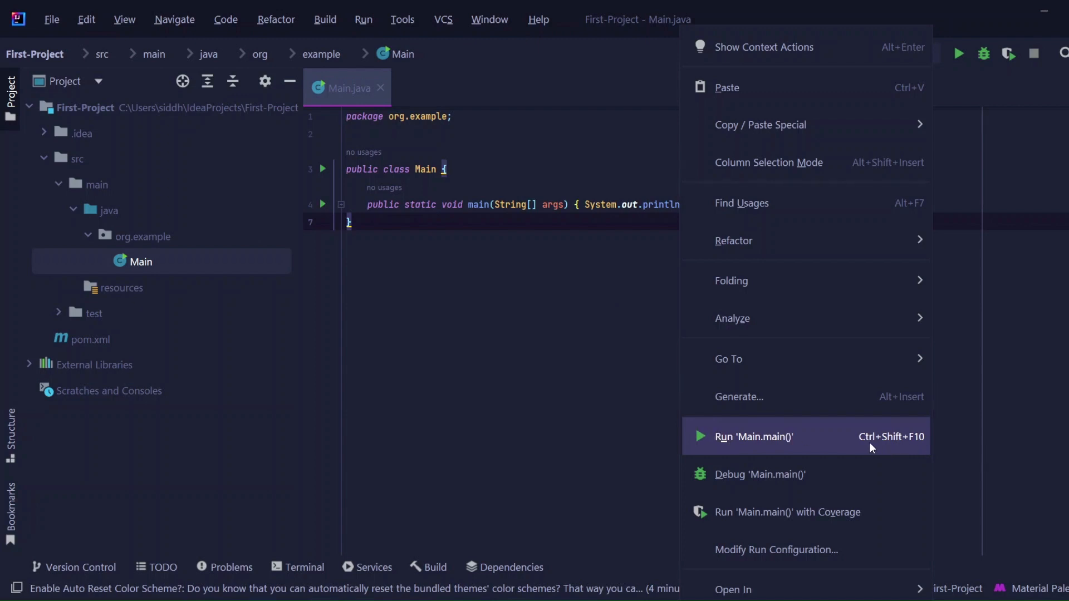
click(558, 316)
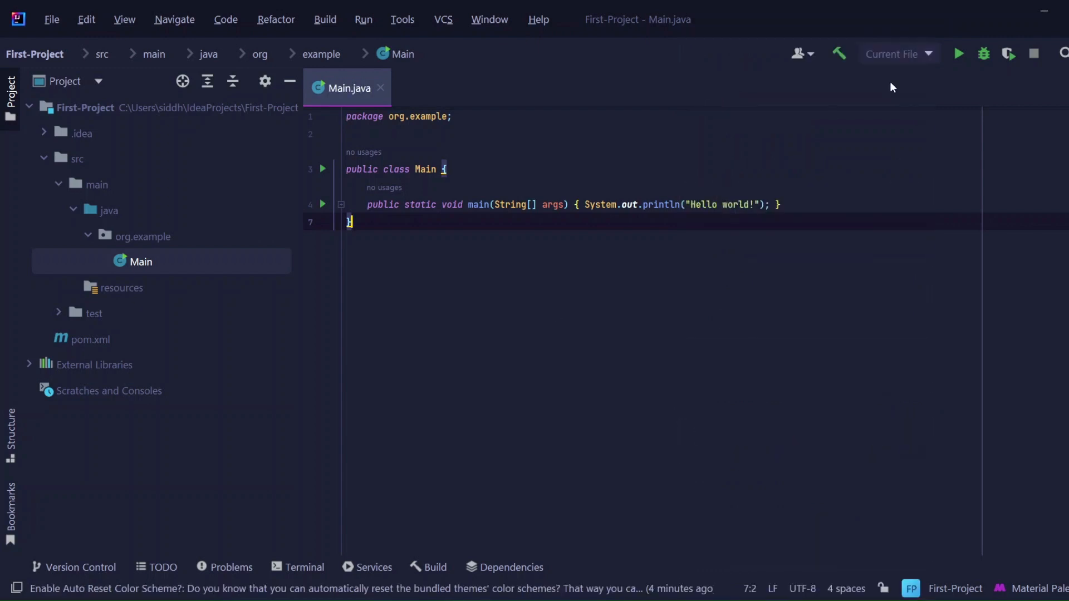
click(955, 53)
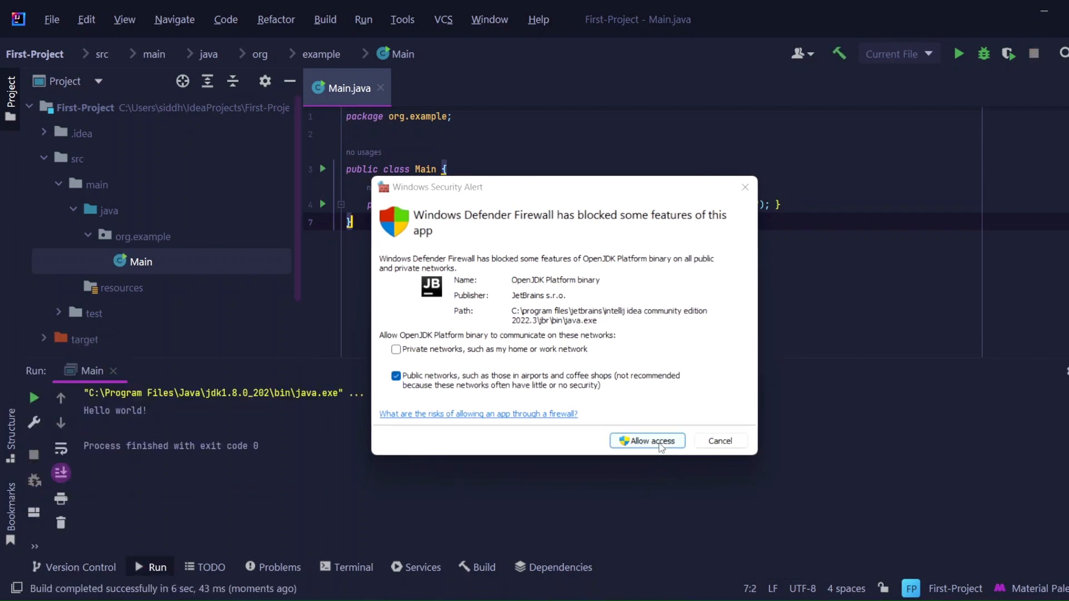
click(661, 445)
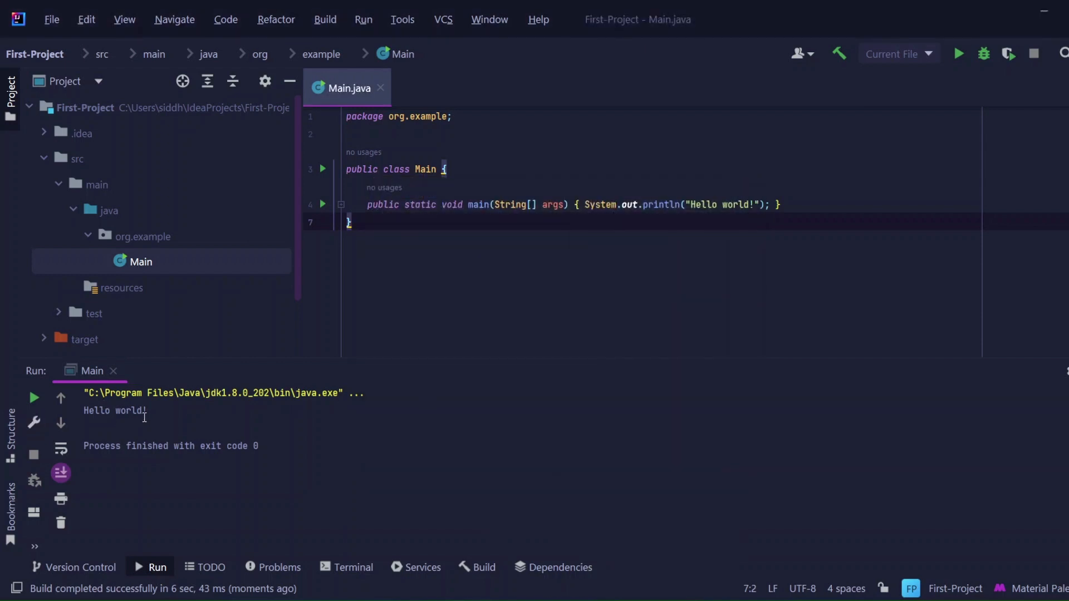
- Add a println statement printing "This is my First Project" below the Hello world line, using the sout template
click(772, 207)
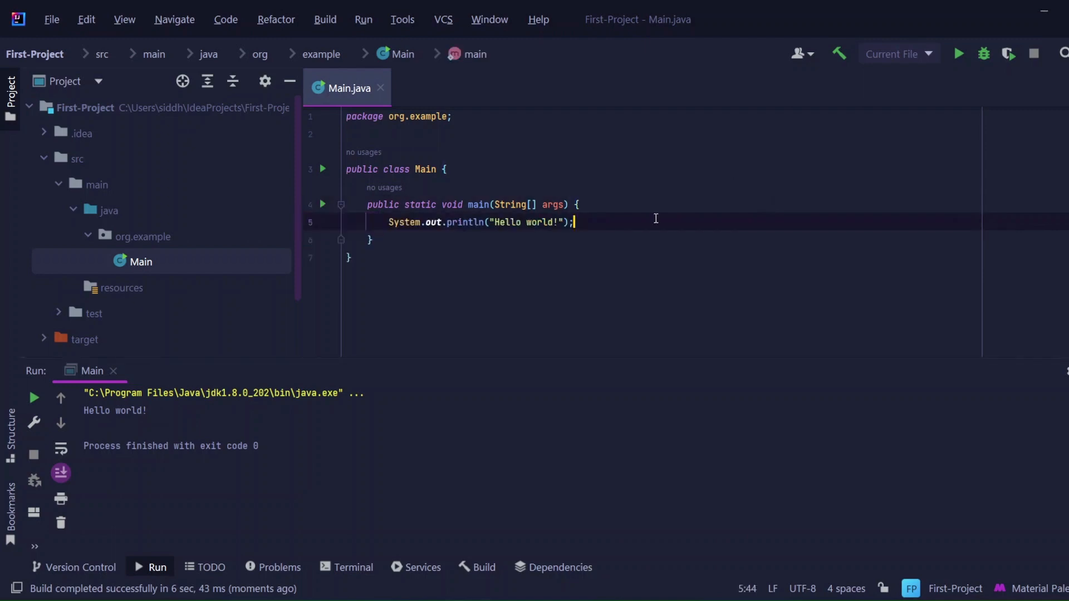
key(Return)
text(sout)
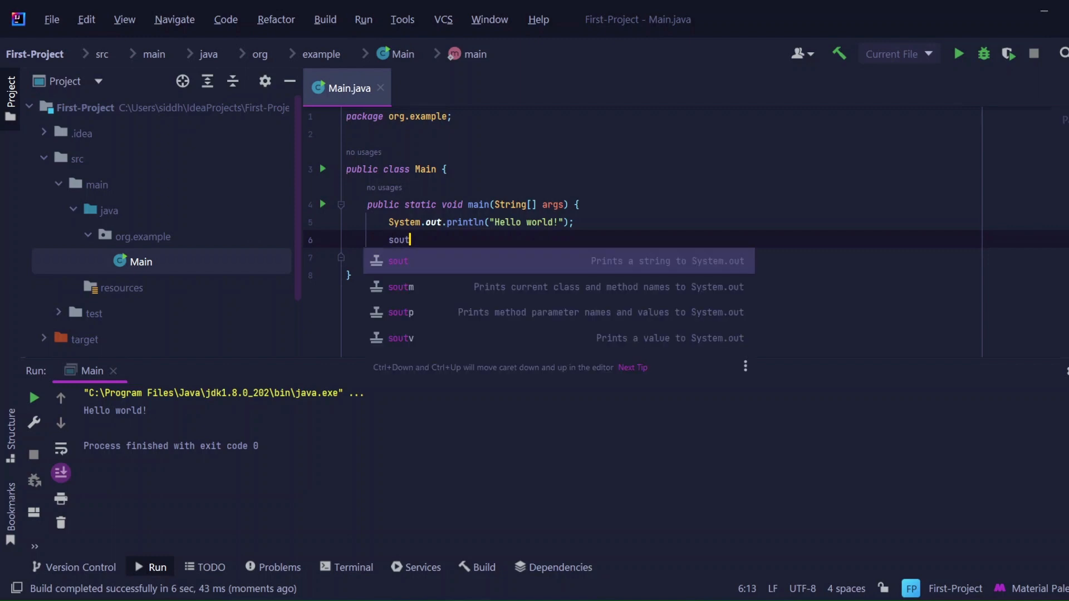
key(Return)
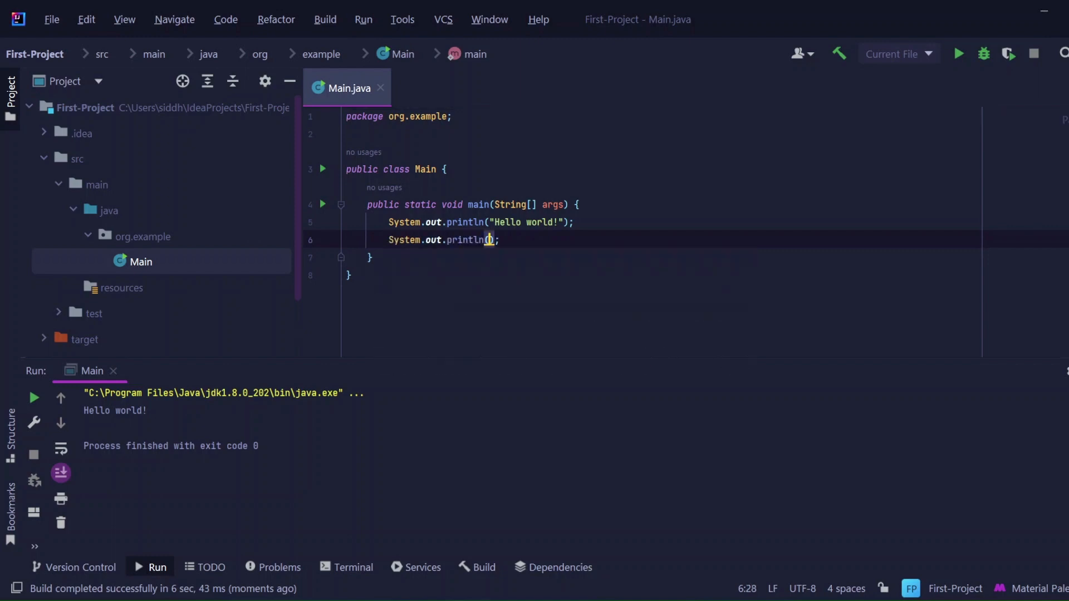
text(:)
key(BackSpace)
text("T)
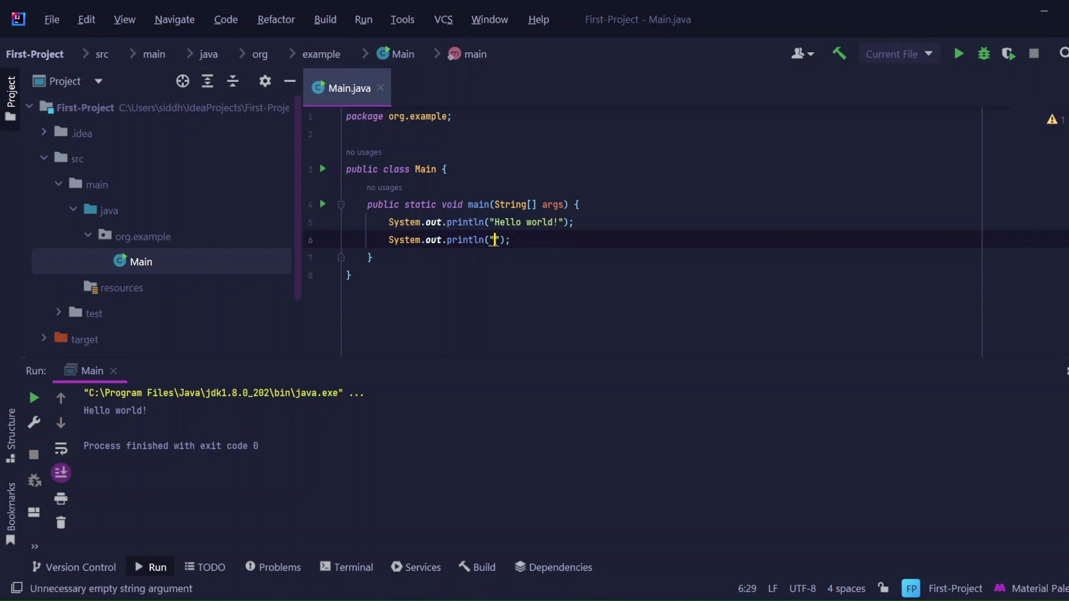
text(his is my First Project)
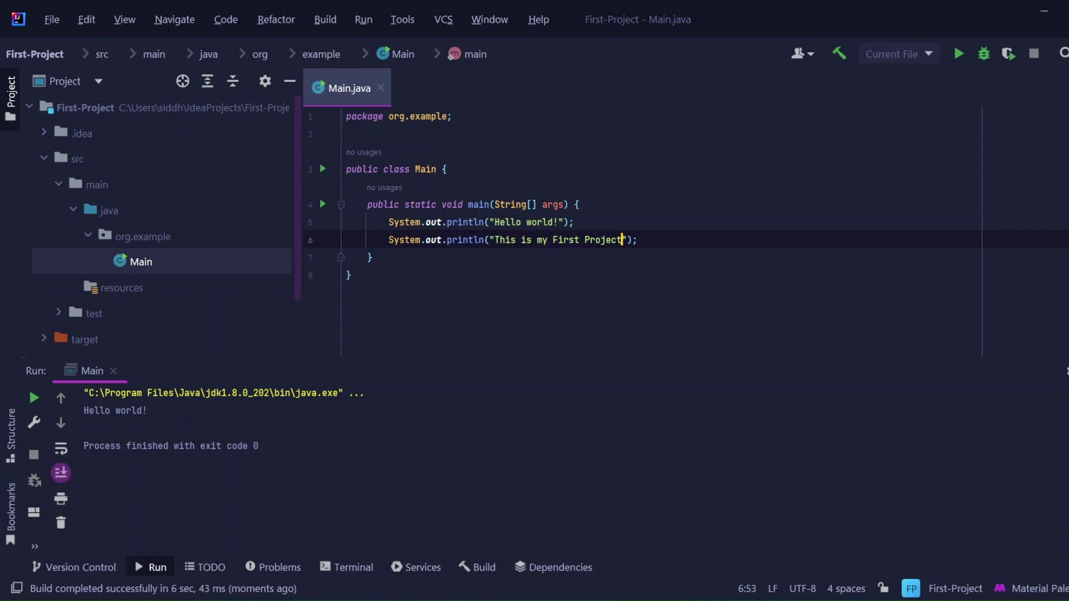
- Rerun Main.java and adjust the height of the run output area to view the printed lines
click(958, 53)
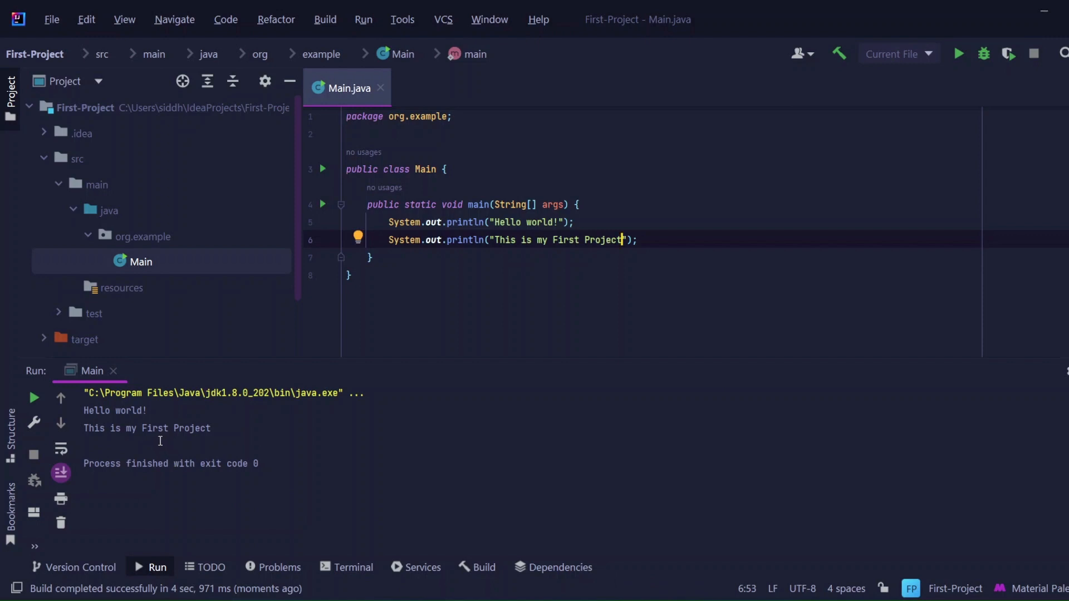
click(175, 375)
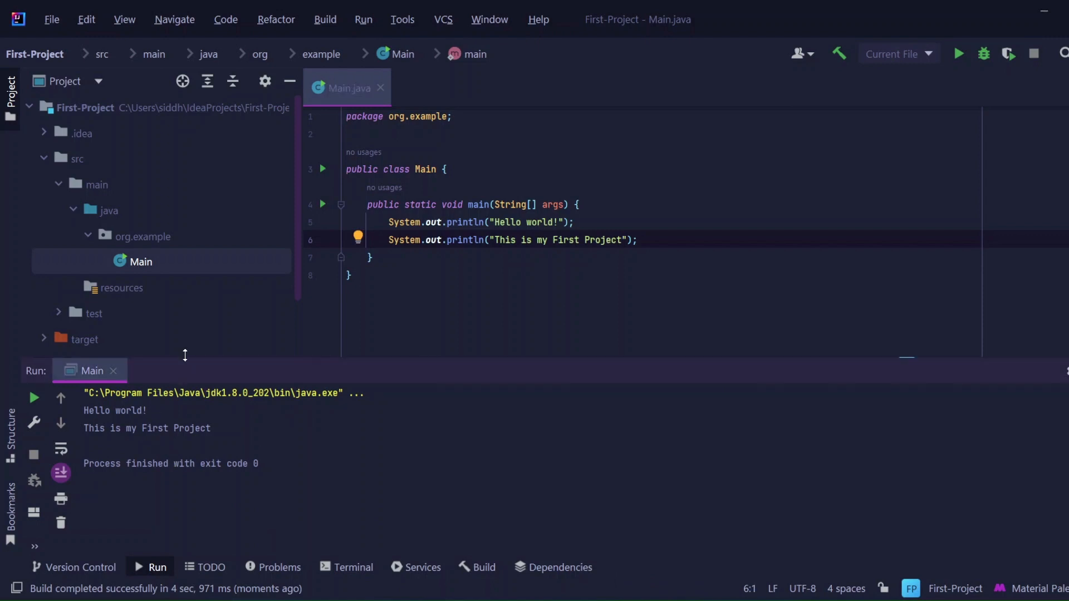
drag(184, 355, 208, 253)
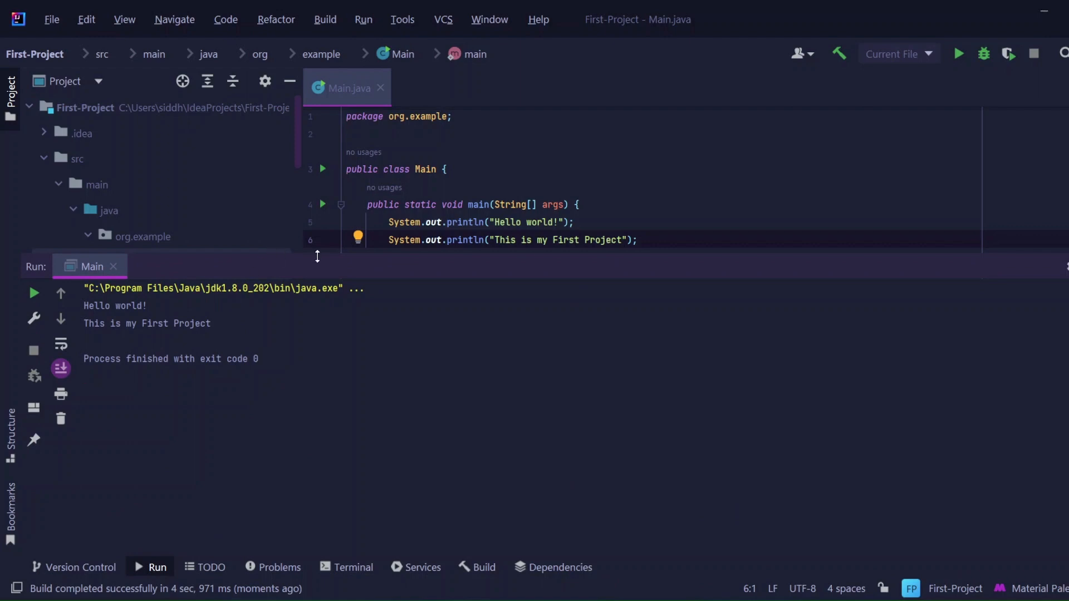
drag(318, 255, 318, 372)
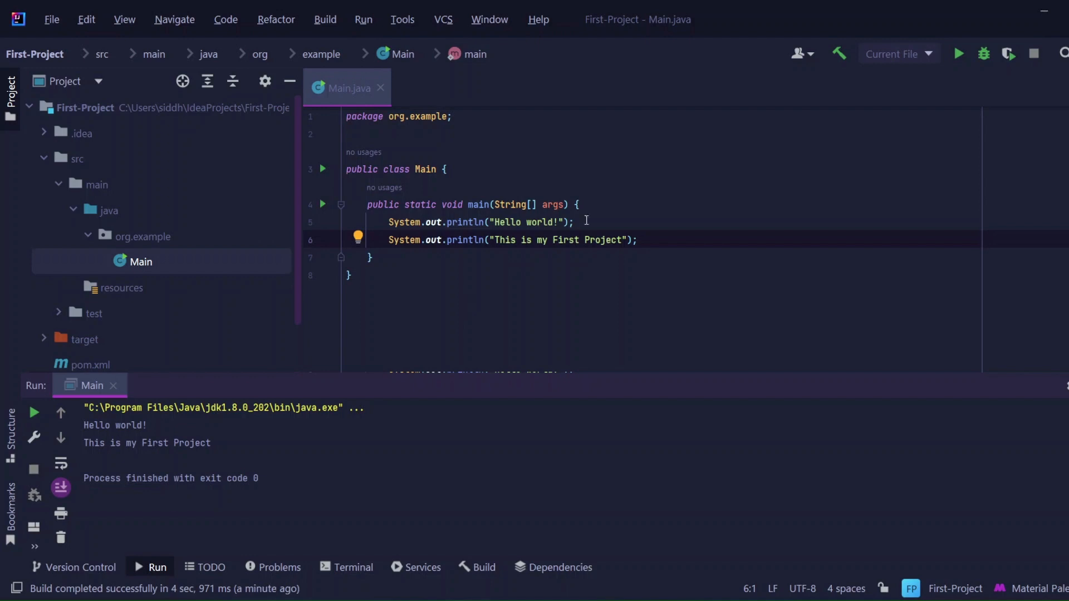
- Try the code completion for sout and Sy on a new line below the second println, clearing the entered text
click(650, 237)
key(Return)
text(sout)
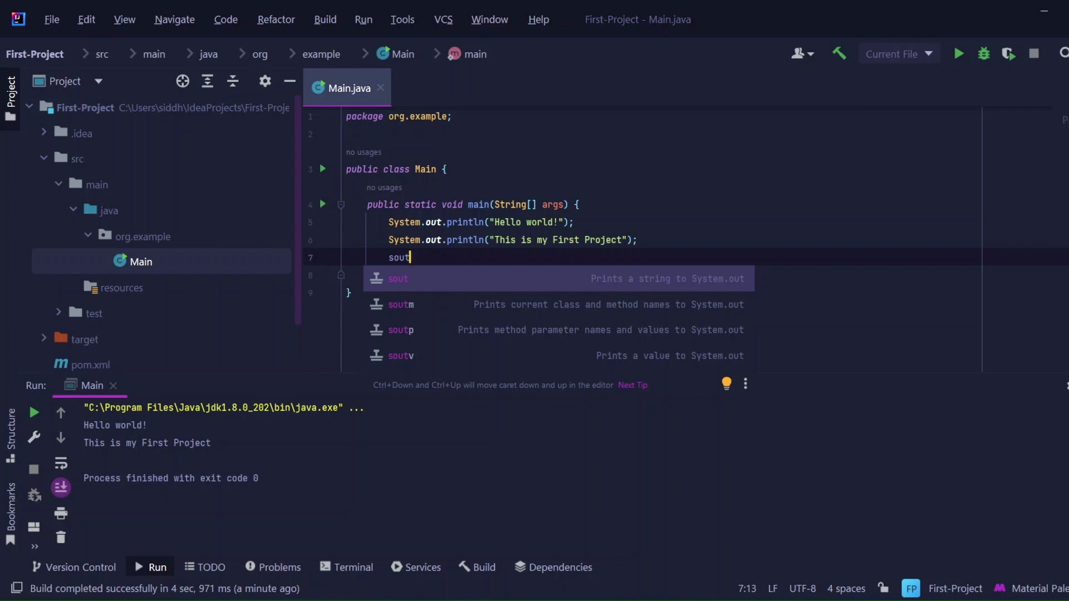
key(BackSpace)
key(BackSpace)
key(BackSpace)
key(BackSpace)
text(Sy)
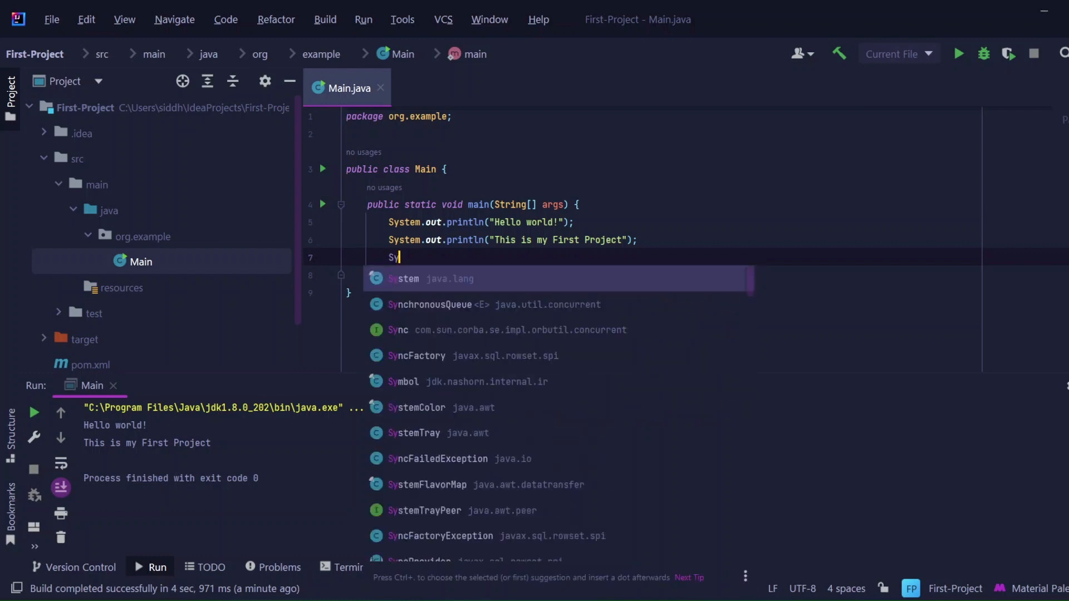
key(BackSpace)
key(BackSpace)
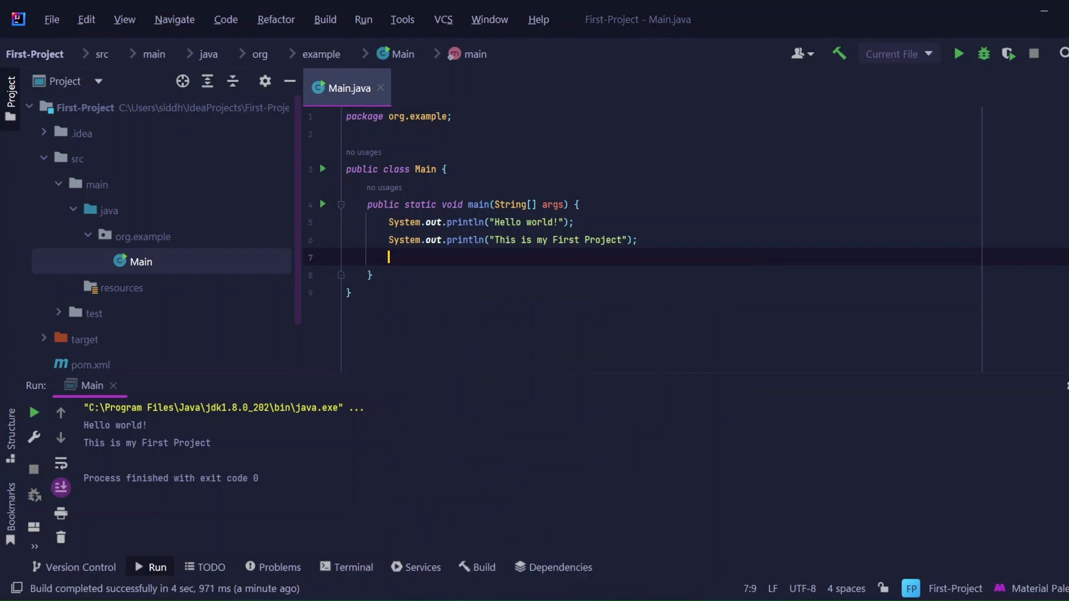